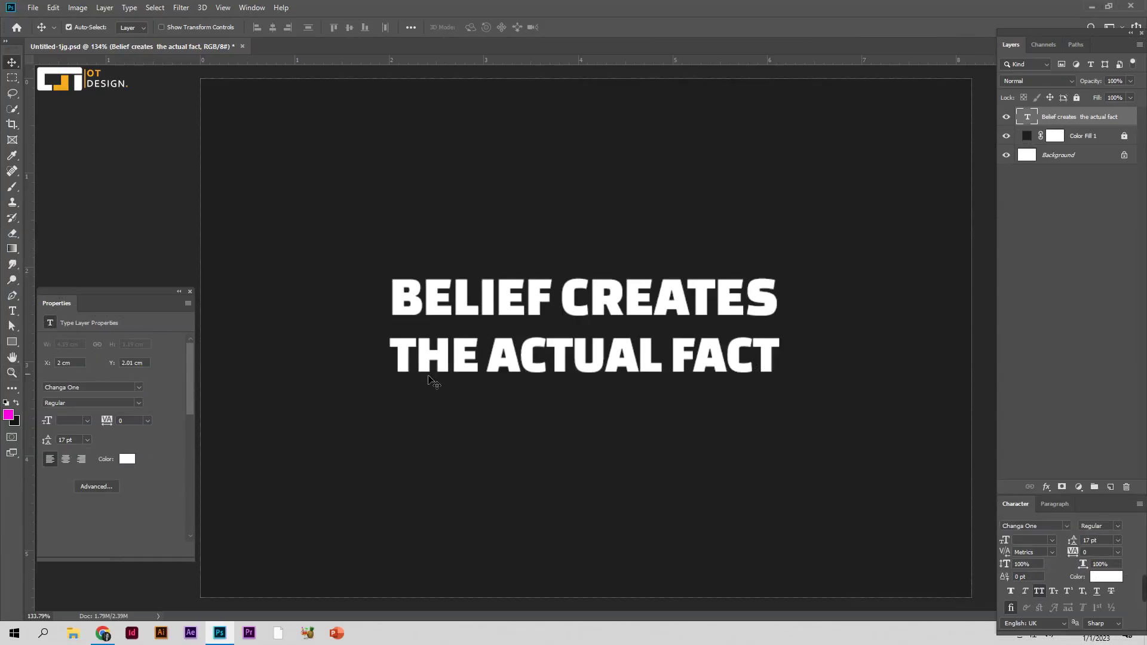
# Zoom the canvas out slightly and select the text layer
pyautogui.click(476, 359)
pyautogui.press('z')
pyautogui.moveTo(519, 411); pyautogui.dragTo(505, 410)
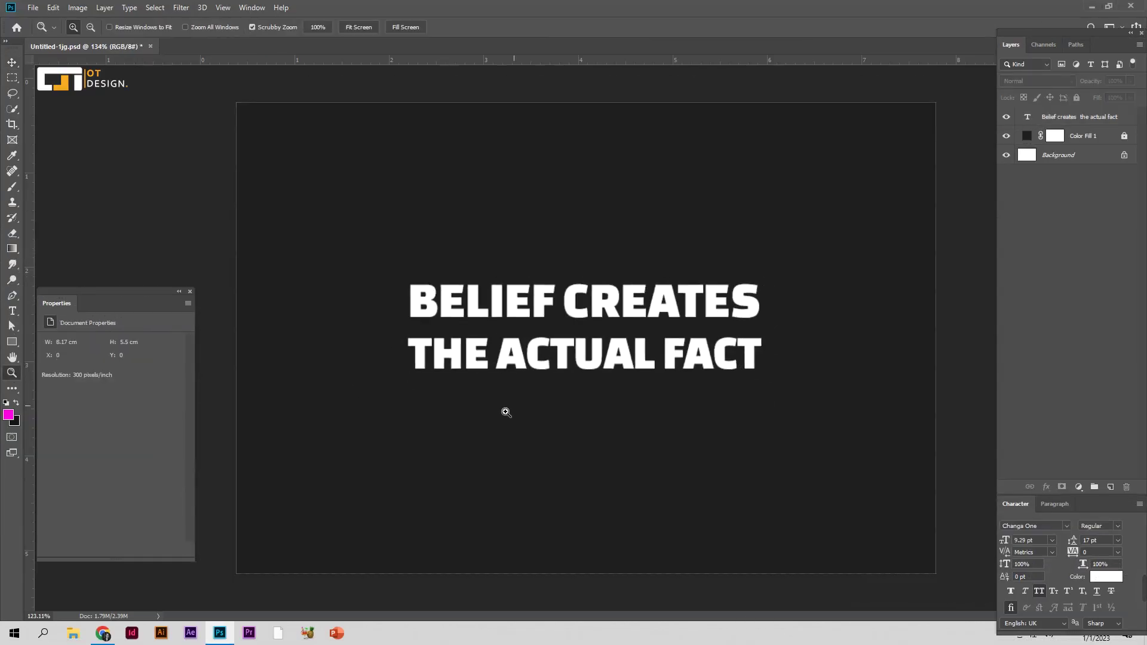
pyautogui.click(11, 63)
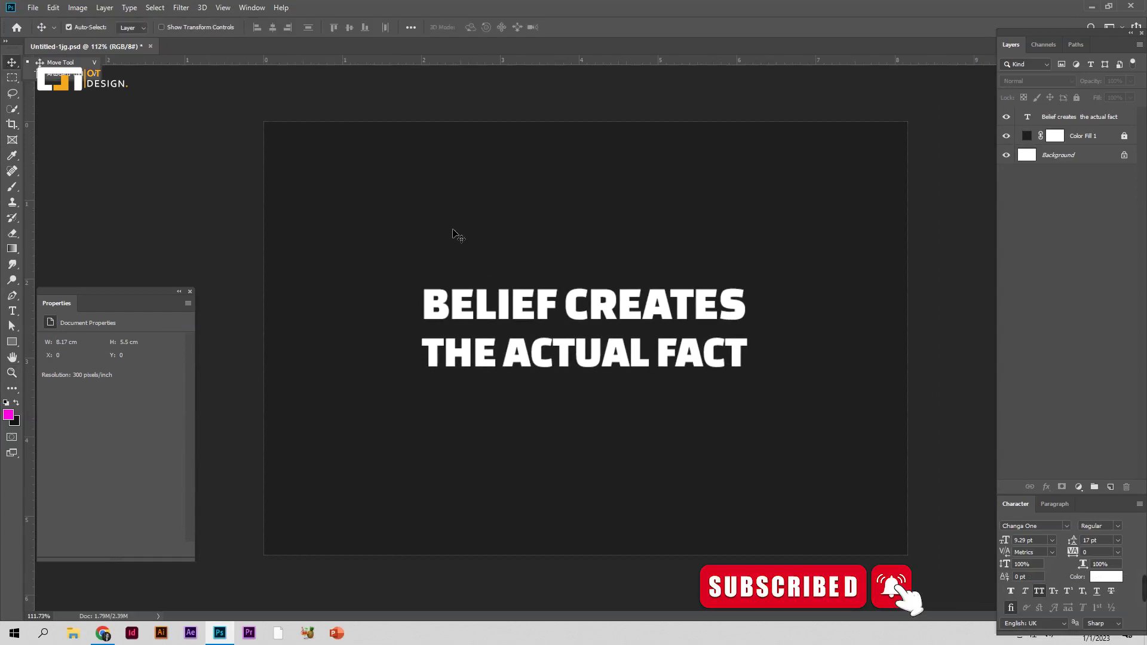
pyautogui.click(540, 306)
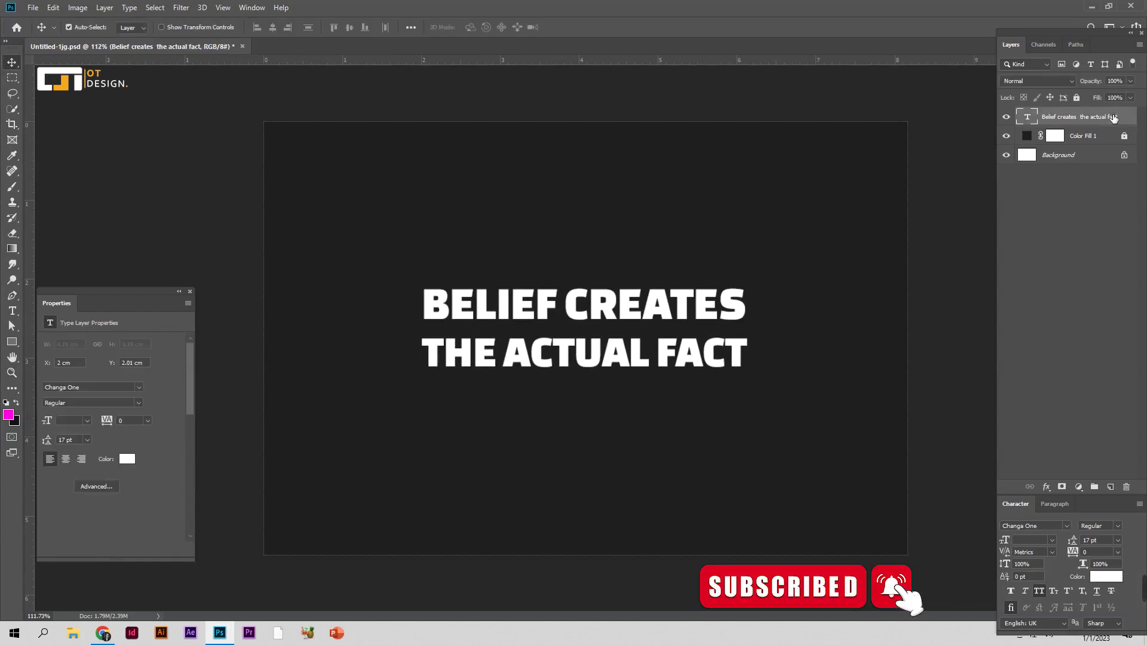
# Duplicate the text layer, move the copy below the original, then reselect the top layer
pyautogui.moveTo(1111, 116); pyautogui.dragTo(1131, 135)
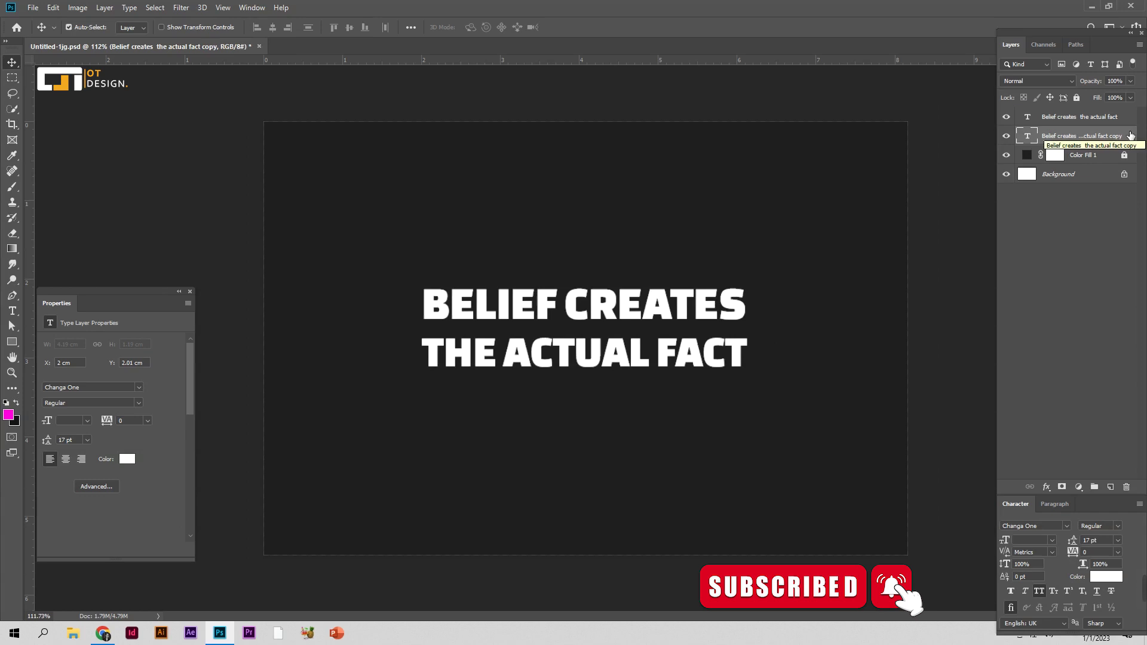
pyautogui.hotkey('ctrl', 't')
pyautogui.moveTo(663, 337); pyautogui.dragTo(660, 455)
pyautogui.click(574, 30)
pyautogui.click(1084, 118)
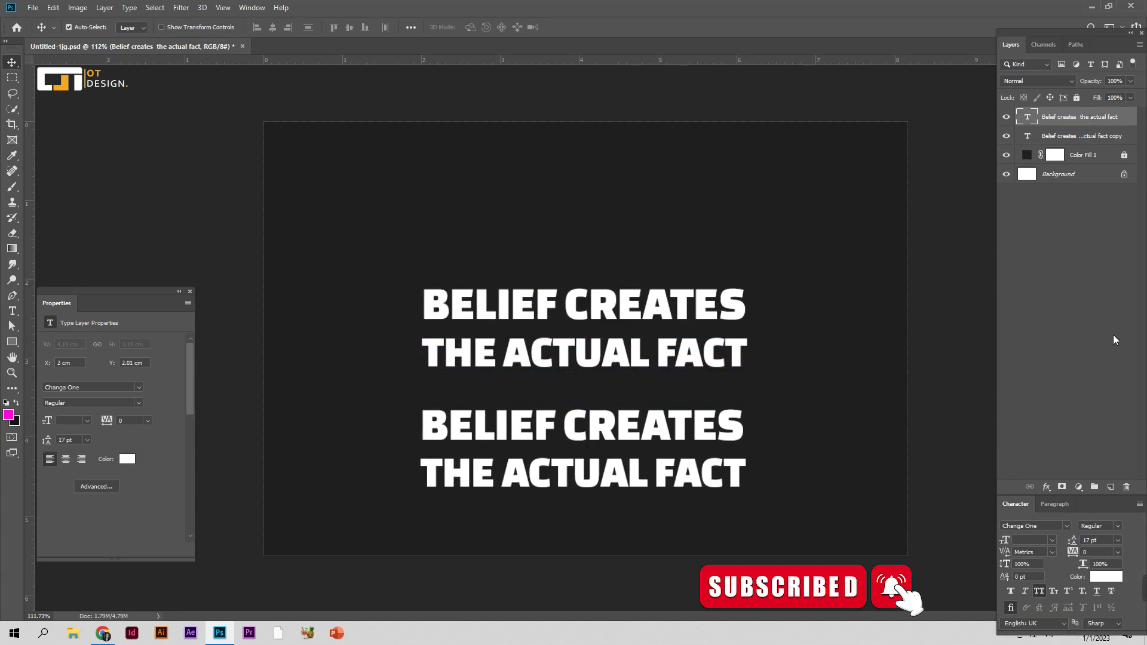
pyautogui.click(1047, 487)
# Give the top text a red #ff1919 Color Overlay and enable Drop Shadow
pyautogui.click(1060, 502)
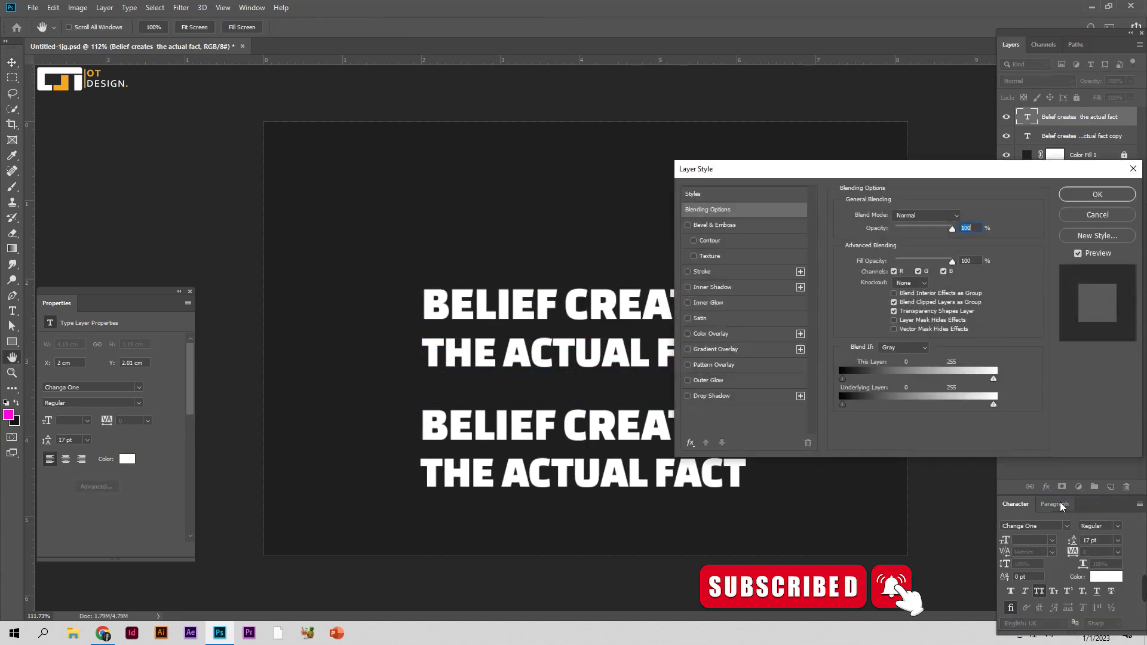
pyautogui.moveTo(850, 173); pyautogui.dragTo(962, 208)
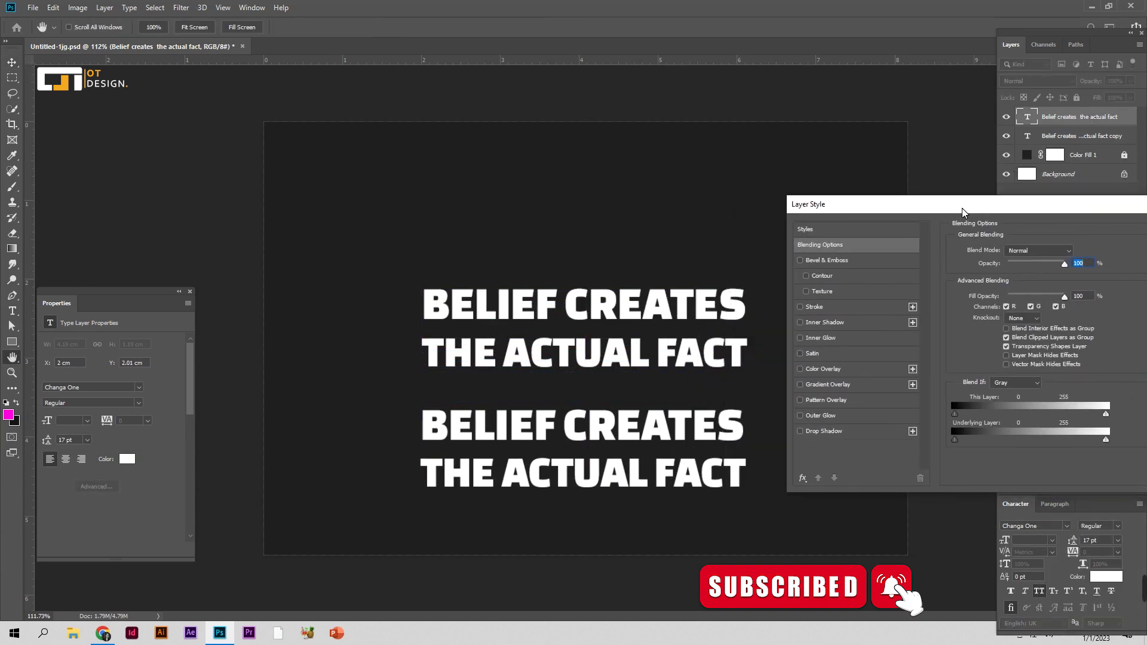
pyautogui.click(829, 370)
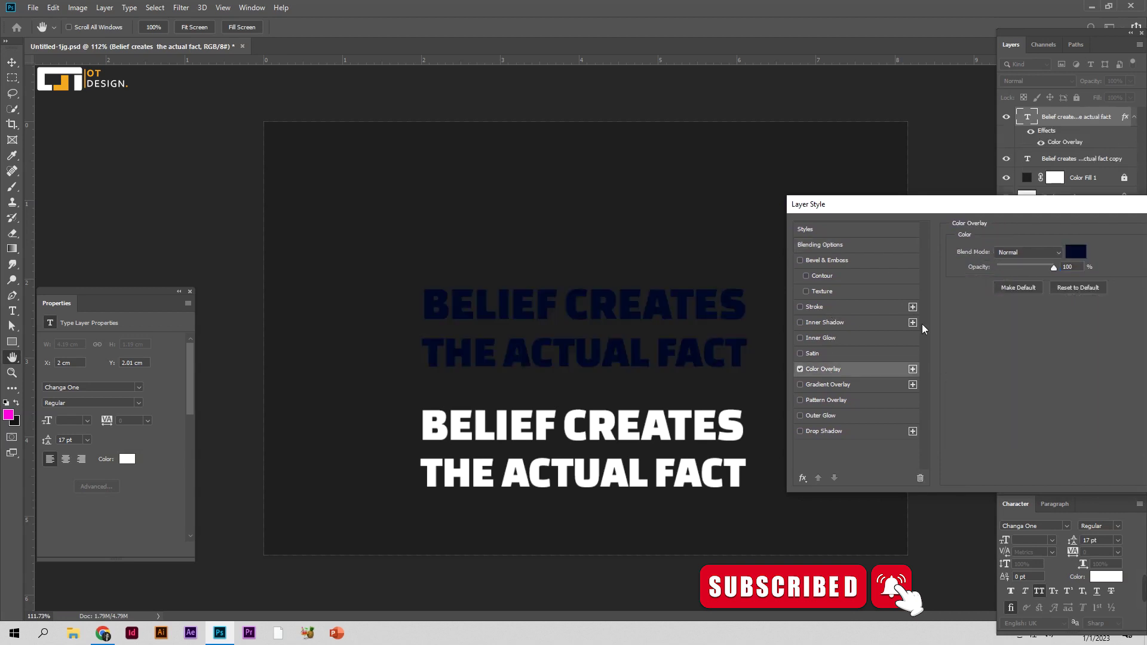
pyautogui.click(1083, 259)
pyautogui.moveTo(997, 269)
pyautogui.mouseDown()
pyautogui.moveTo(992, 236)
pyautogui.moveTo(966, 244)
pyautogui.mouseUp()
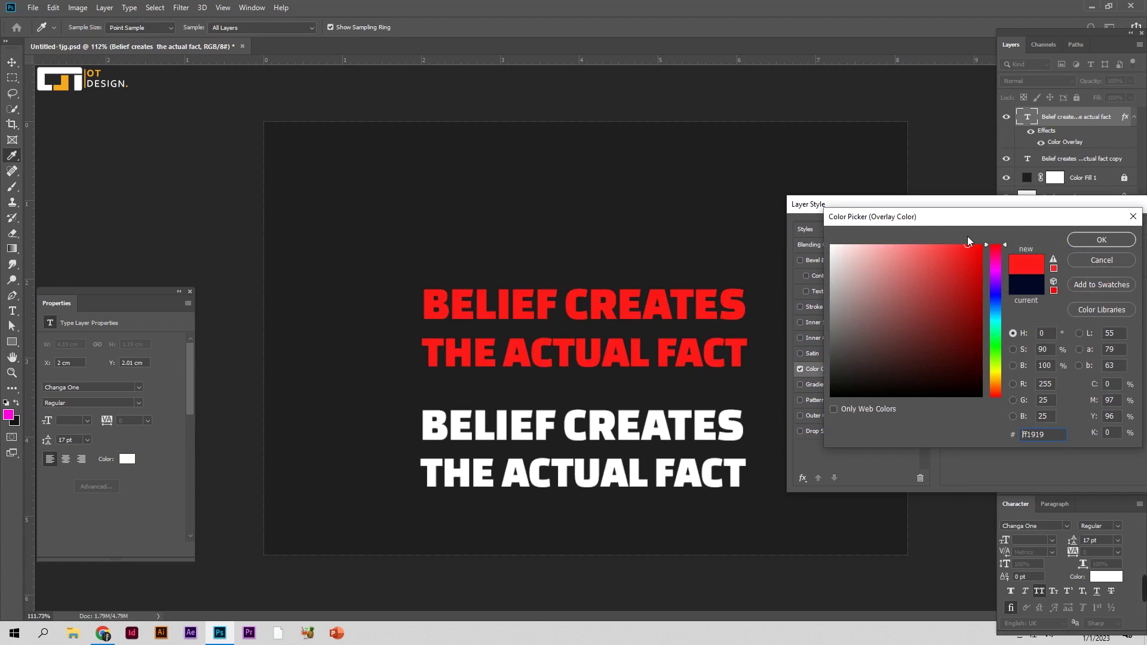
pyautogui.click(1102, 240)
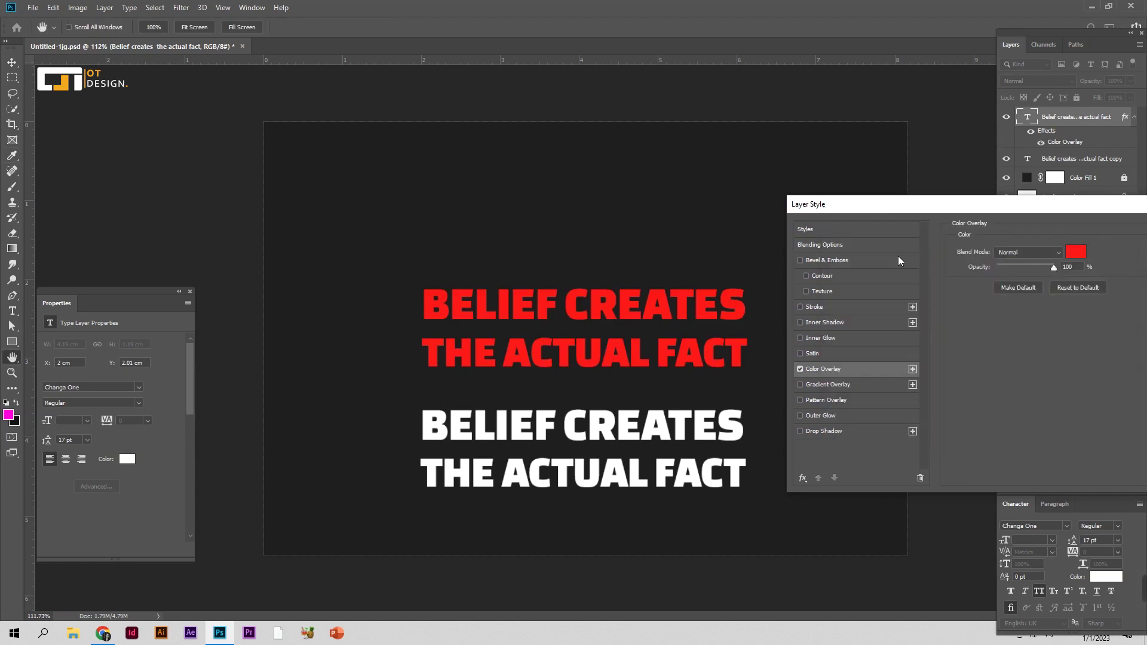
pyautogui.click(837, 432)
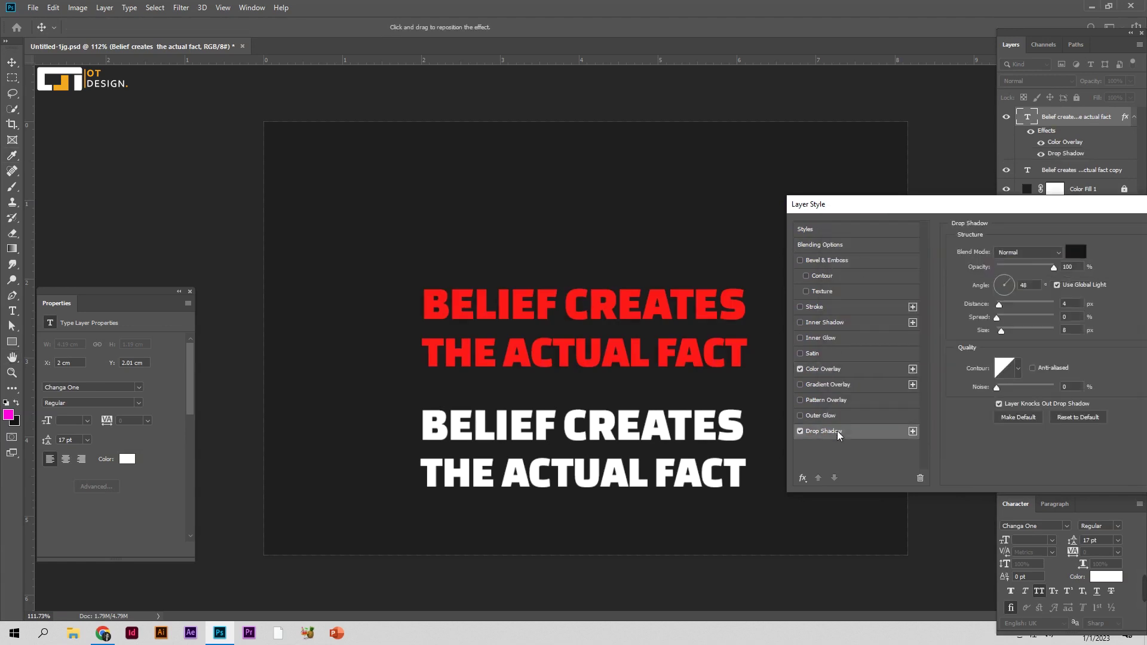
# Set the drop shadow colour to dark red
pyautogui.click(1076, 251)
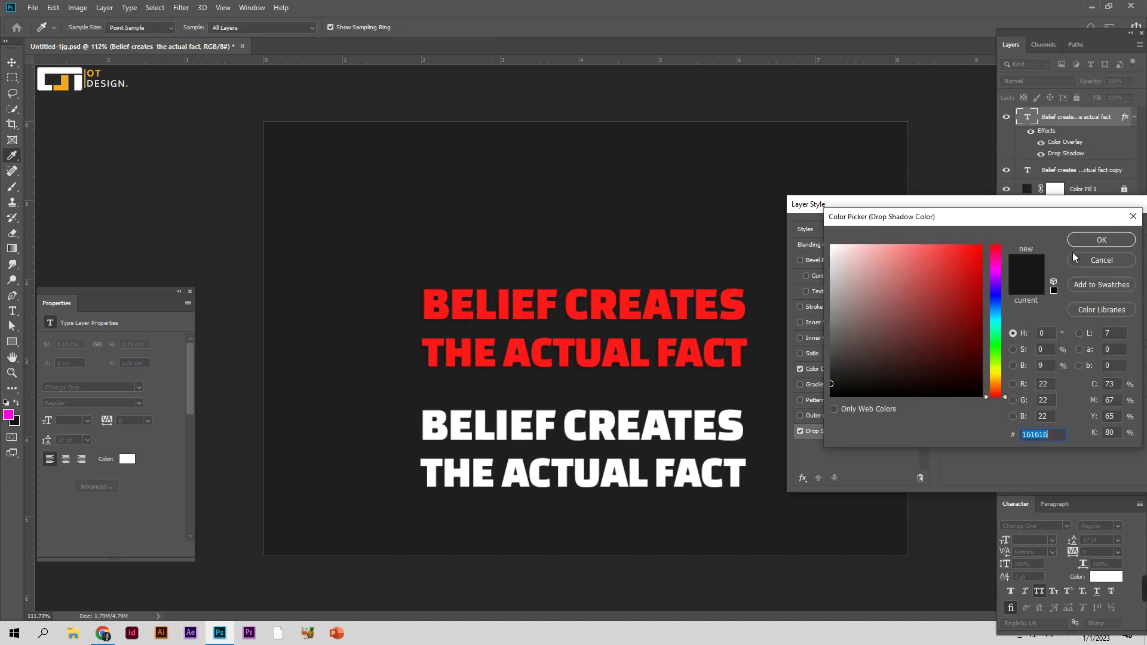
pyautogui.click(895, 338)
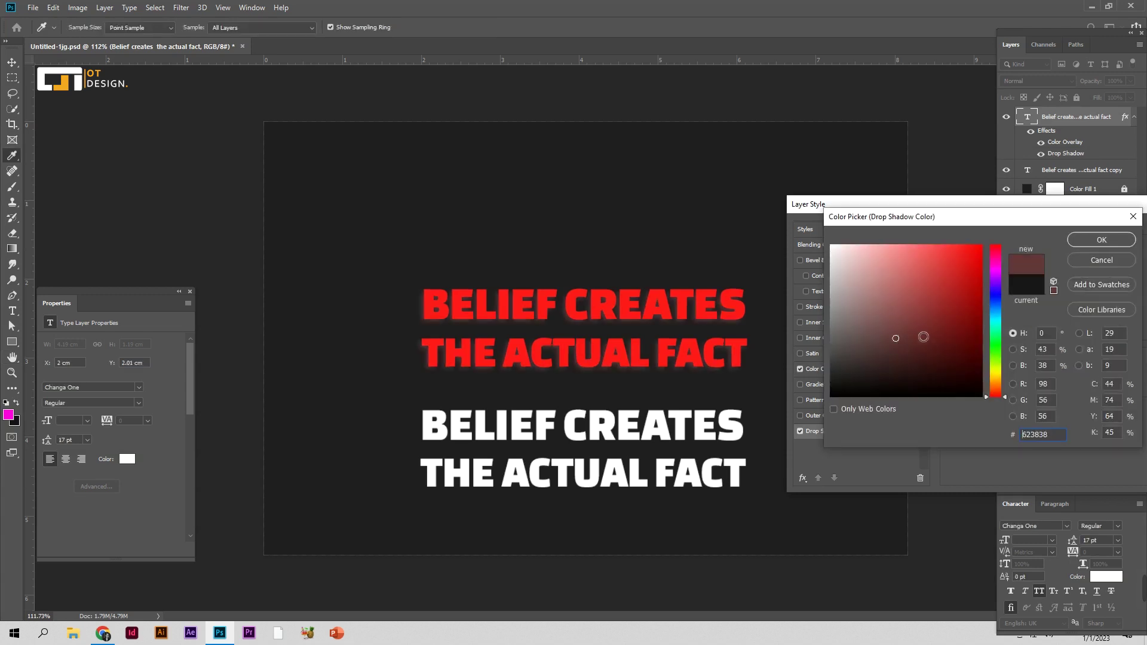
pyautogui.click(907, 330)
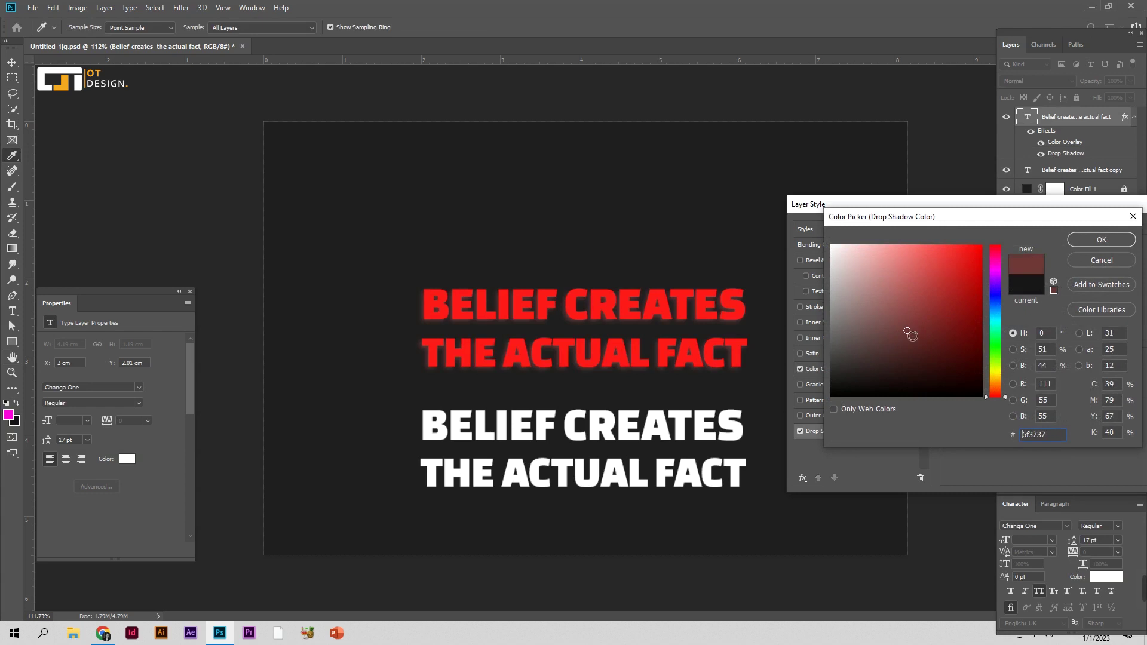
pyautogui.click(1081, 240)
# Give the drop shadow a Cone contour, 6 px size and added noise
pyautogui.click(1020, 366)
pyautogui.click(970, 398)
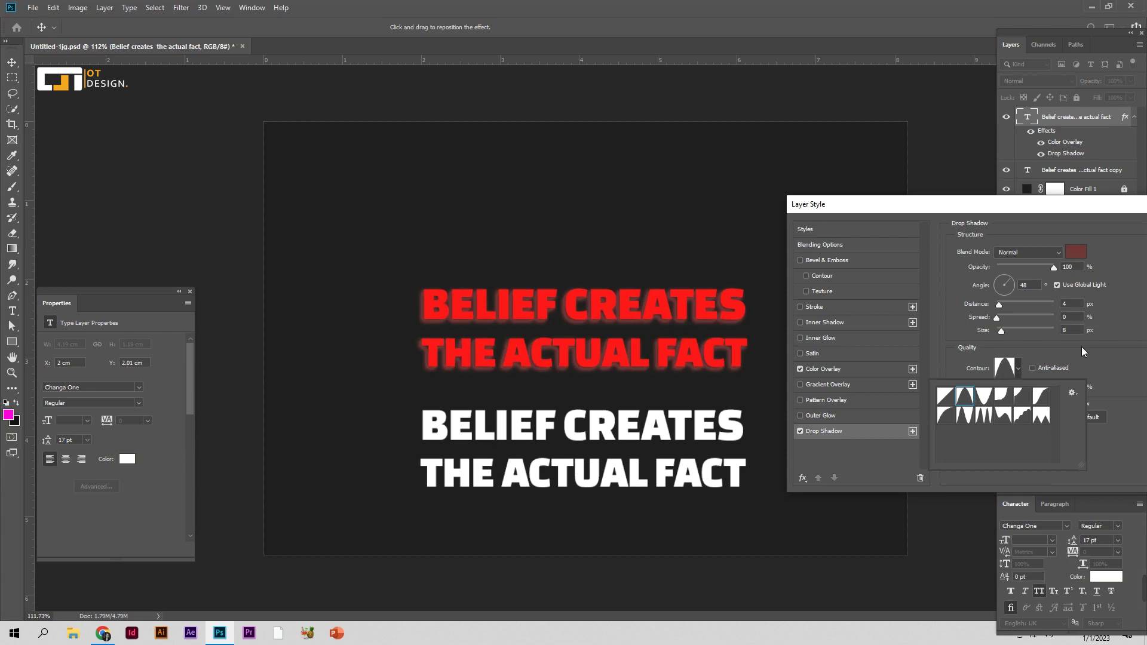
pyautogui.click(1002, 332)
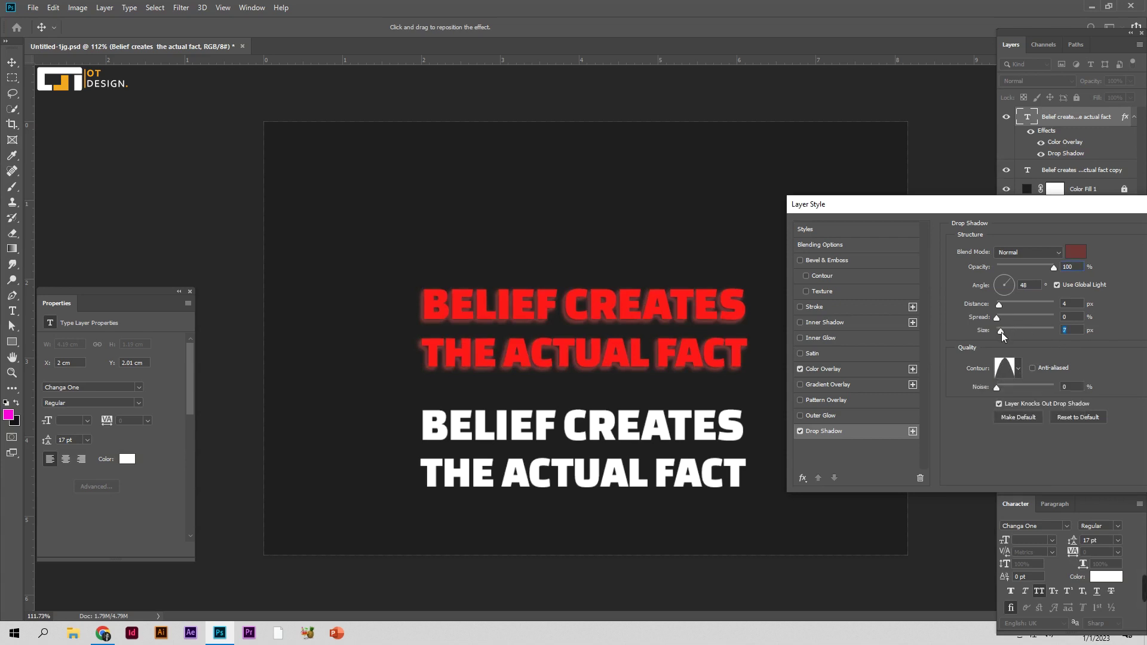
pyautogui.moveTo(1002, 332)
pyautogui.mouseDown()
pyautogui.moveTo(997, 320)
pyautogui.moveTo(1013, 317)
pyautogui.mouseUp()
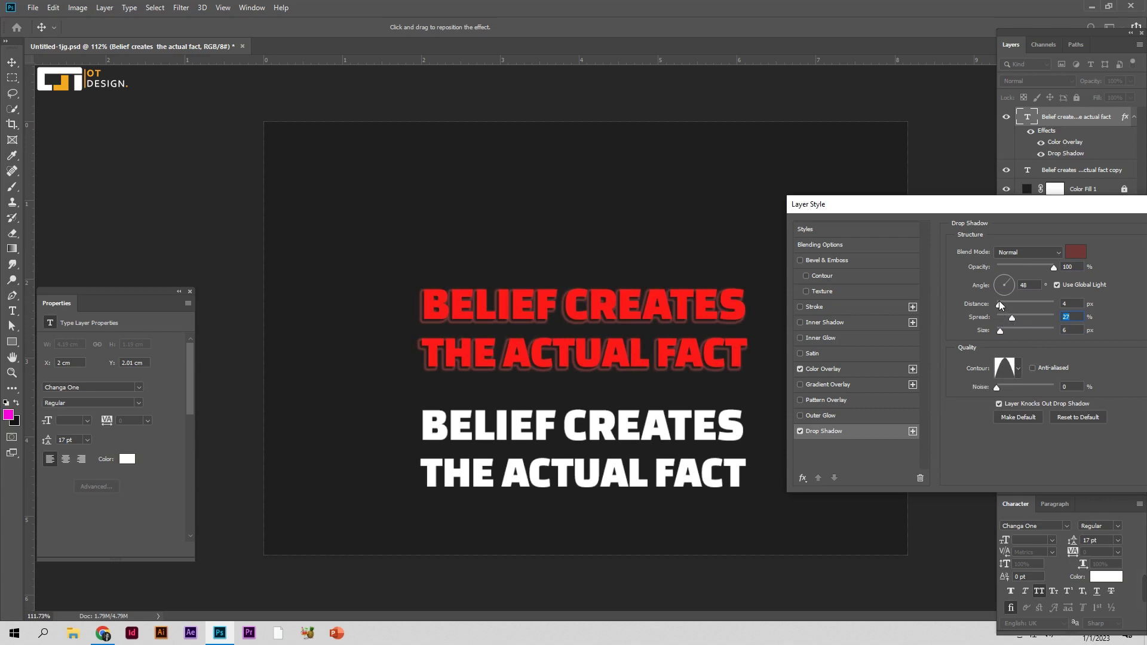
pyautogui.moveTo(997, 387); pyautogui.dragTo(1025, 388)
# Add a dark red outer glow and shrink its size
pyautogui.click(855, 415)
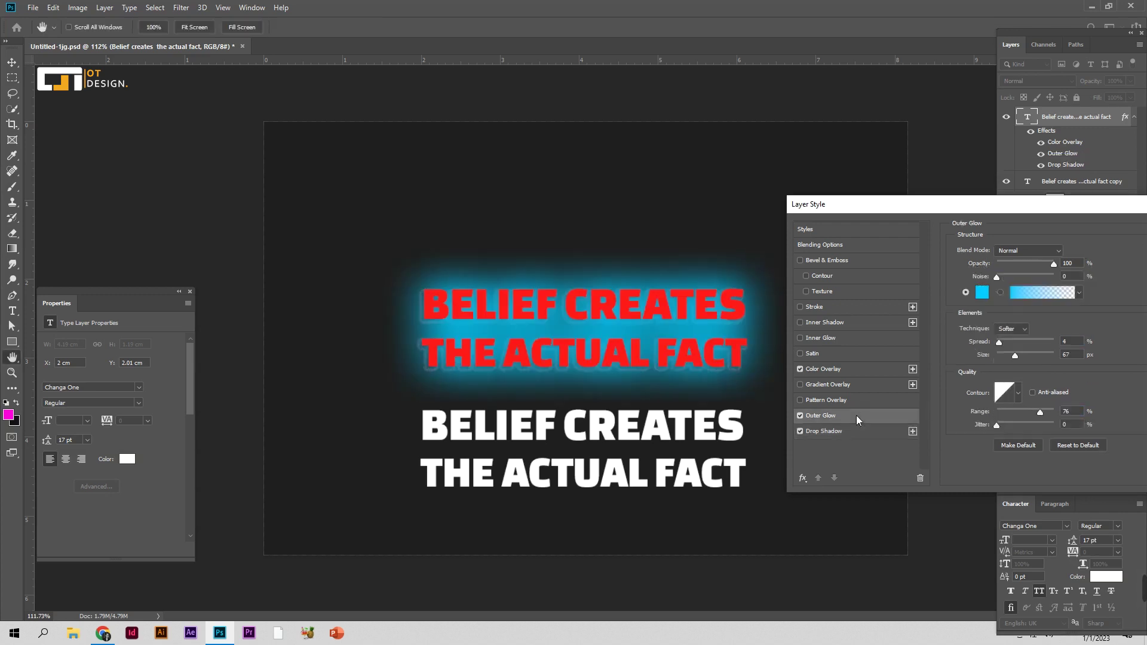
pyautogui.click(981, 297)
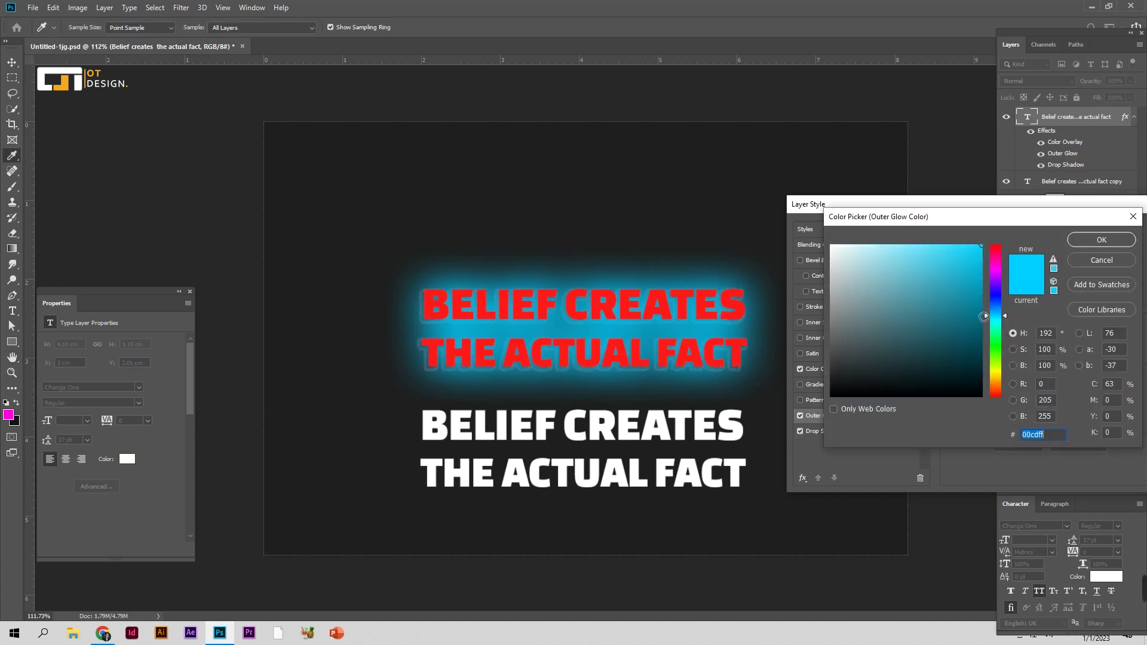
pyautogui.moveTo(998, 312); pyautogui.dragTo(999, 239)
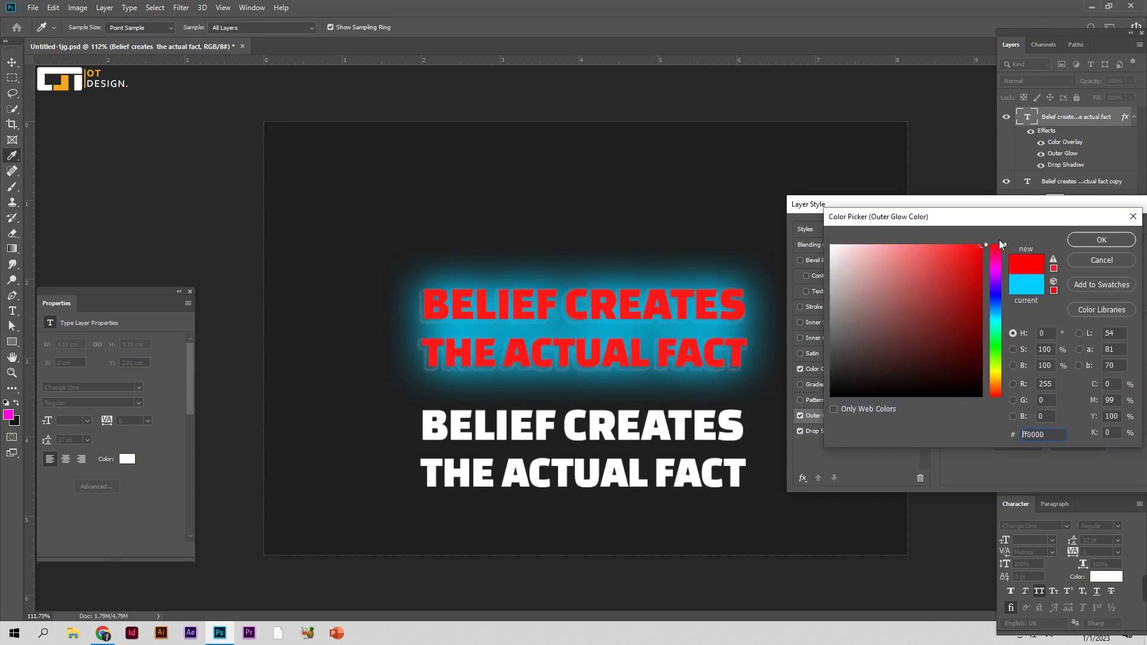
pyautogui.click(911, 322)
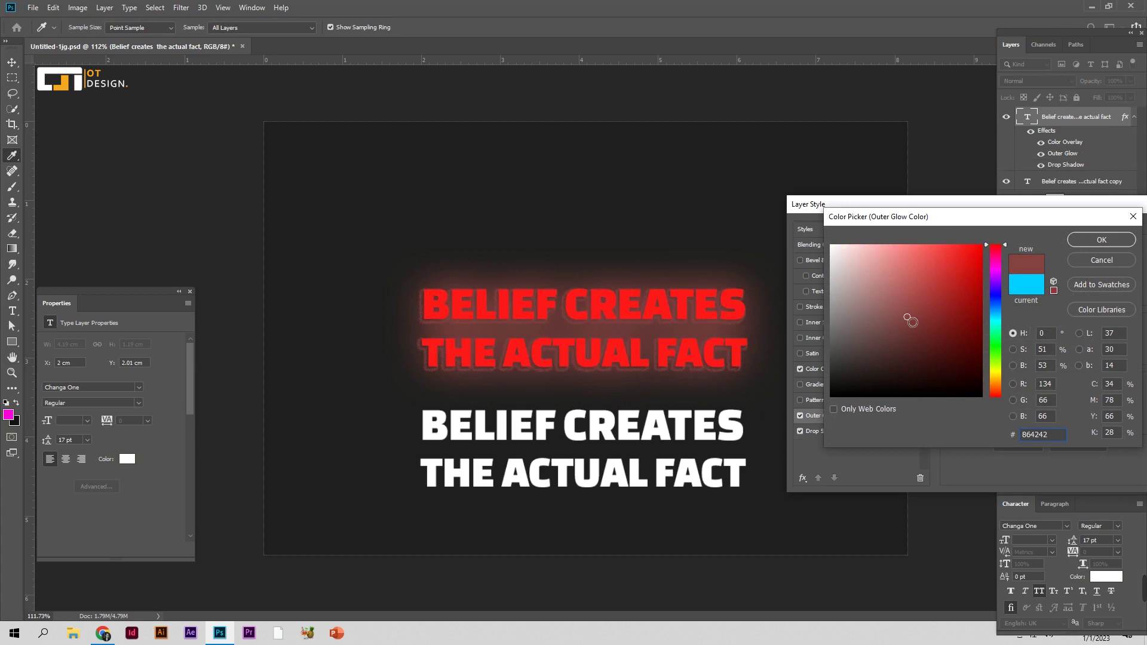
pyautogui.click(1076, 239)
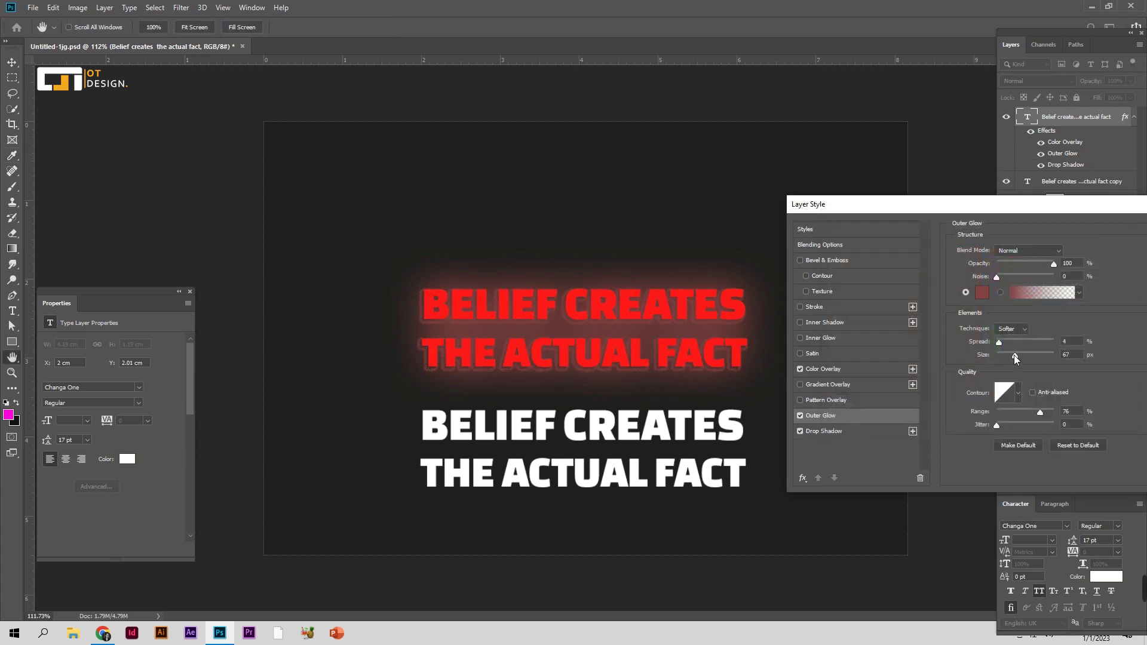
pyautogui.moveTo(1014, 355); pyautogui.dragTo(996, 356)
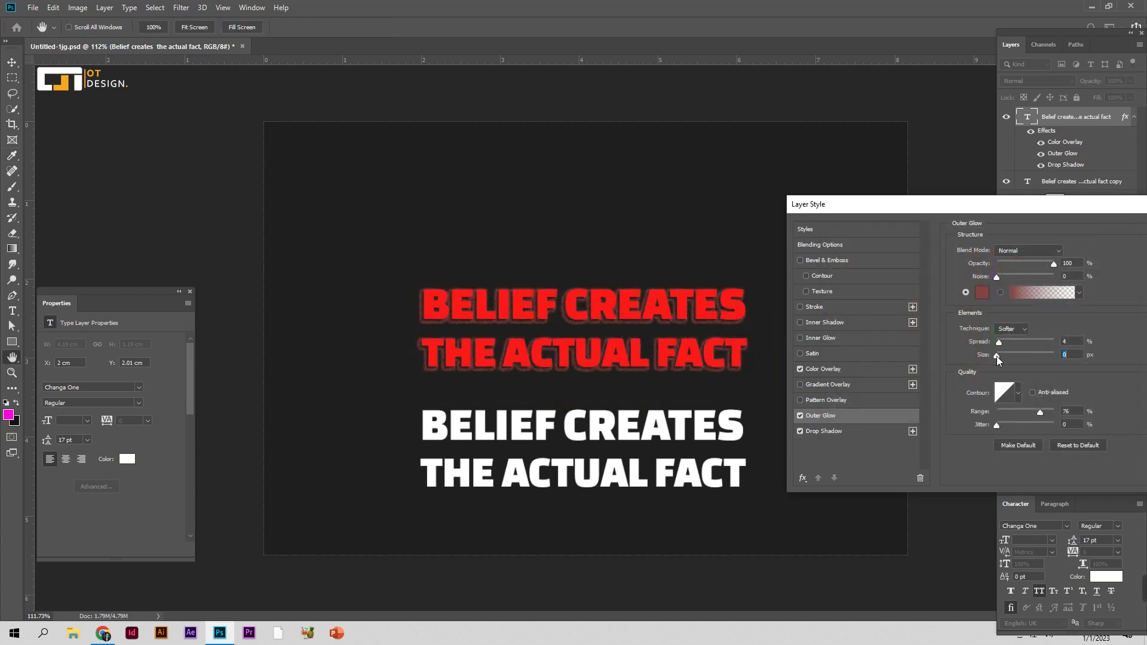
pyautogui.click(1082, 355)
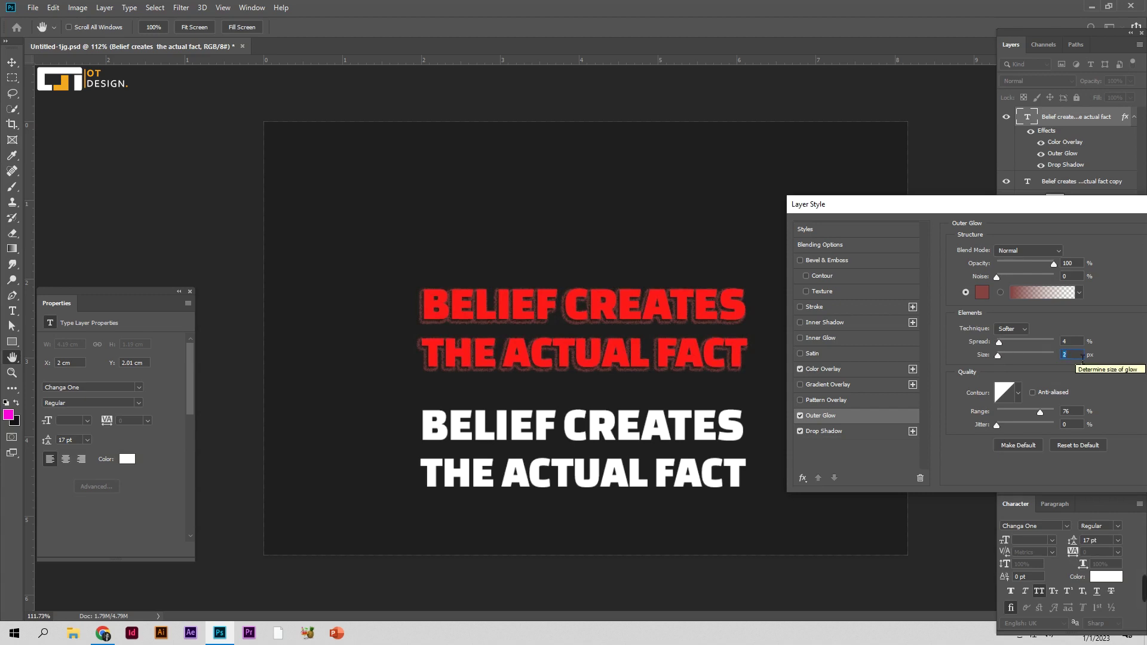
# Give the glow a Cone contour and muted red #9b4b4b, then apply the style
pyautogui.click(1018, 395)
pyautogui.click(965, 420)
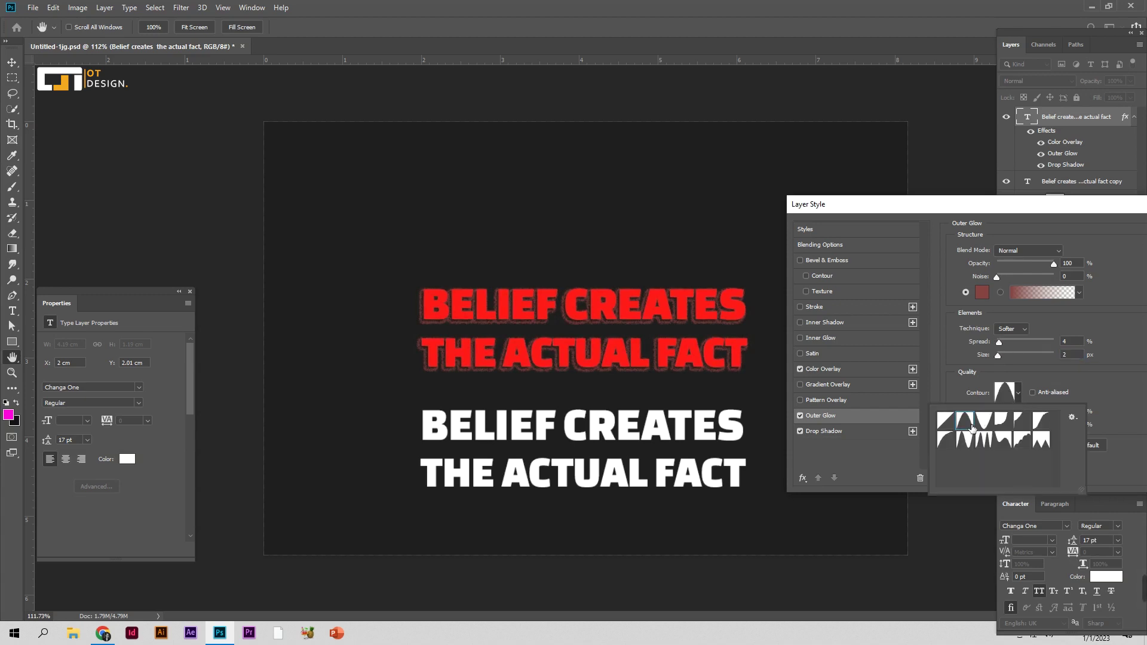
pyautogui.click(798, 417)
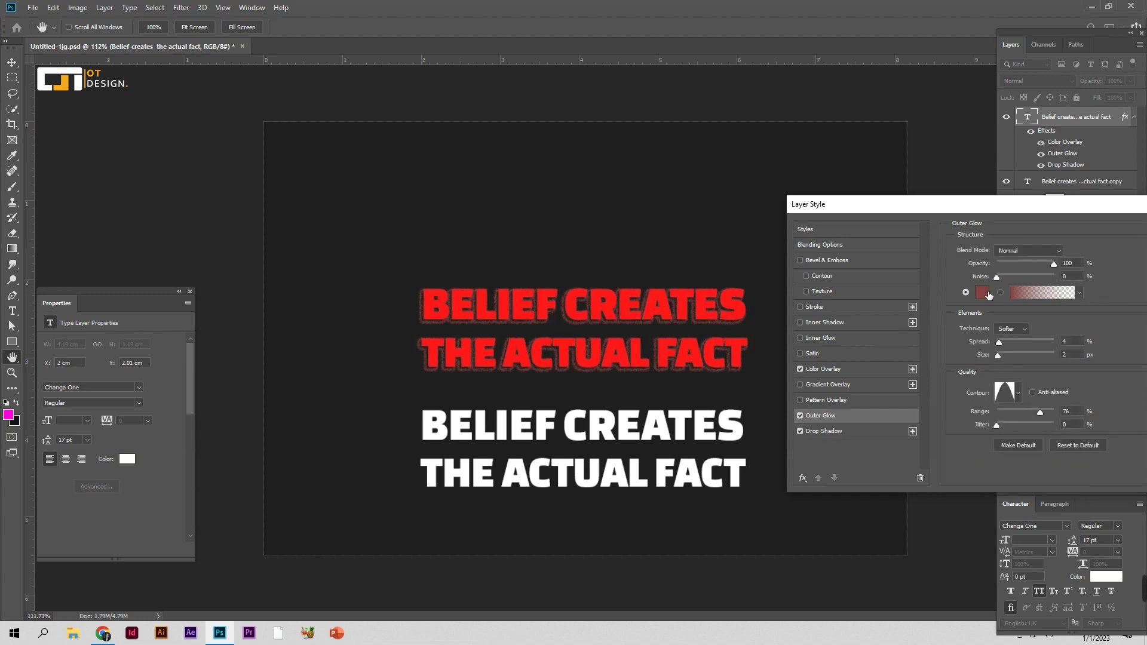
pyautogui.click(982, 292)
pyautogui.click(914, 309)
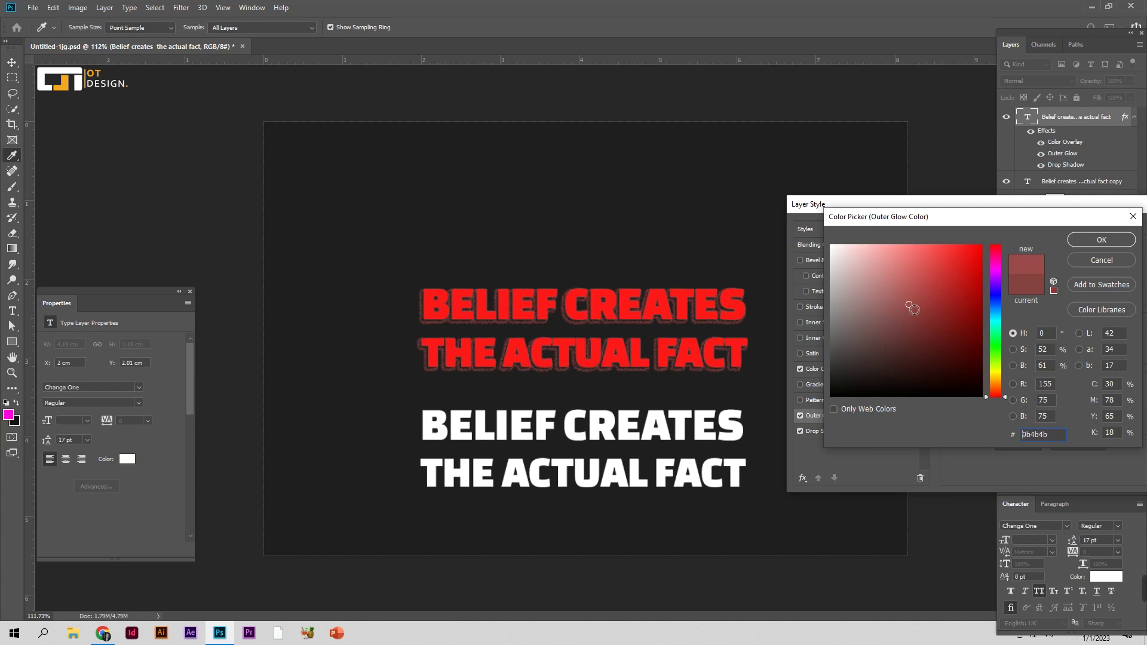
pyautogui.click(1110, 241)
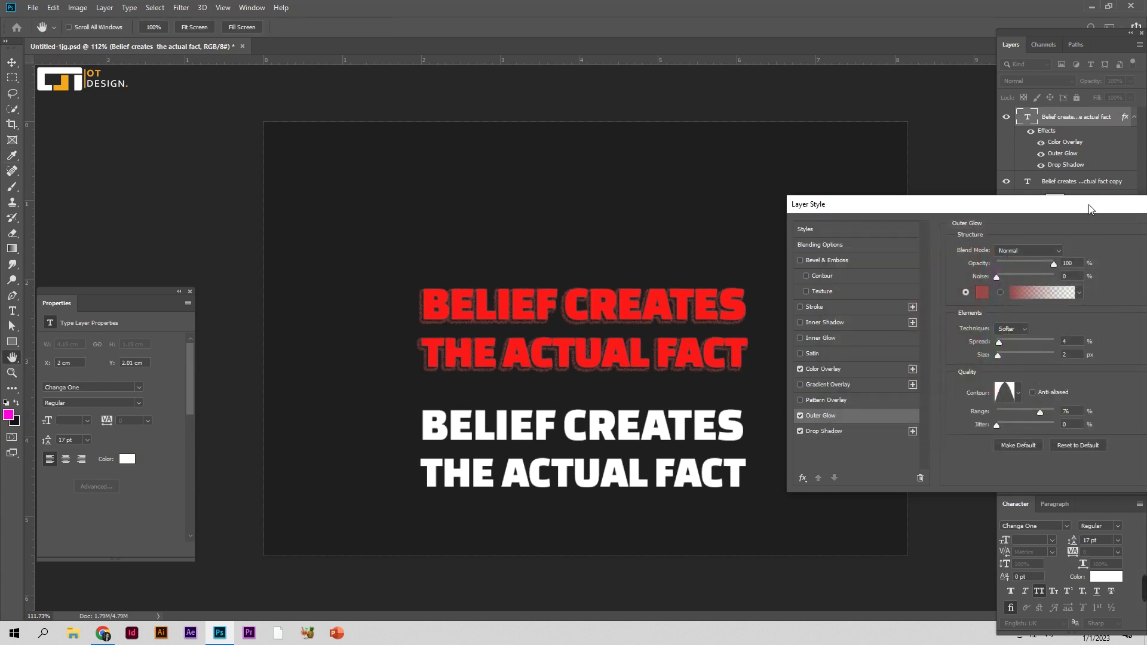
pyautogui.moveTo(1089, 209); pyautogui.dragTo(995, 210)
pyautogui.click(1106, 227)
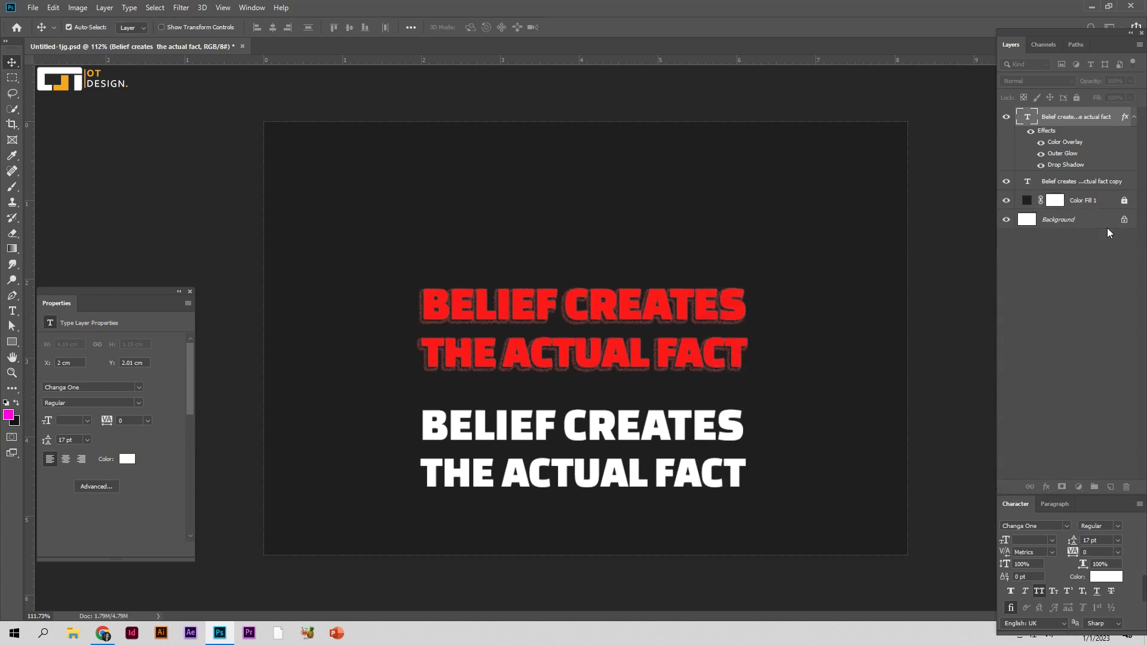
# Add a 1 px white stroke to the white text copy
pyautogui.click(741, 438)
pyautogui.click(1047, 487)
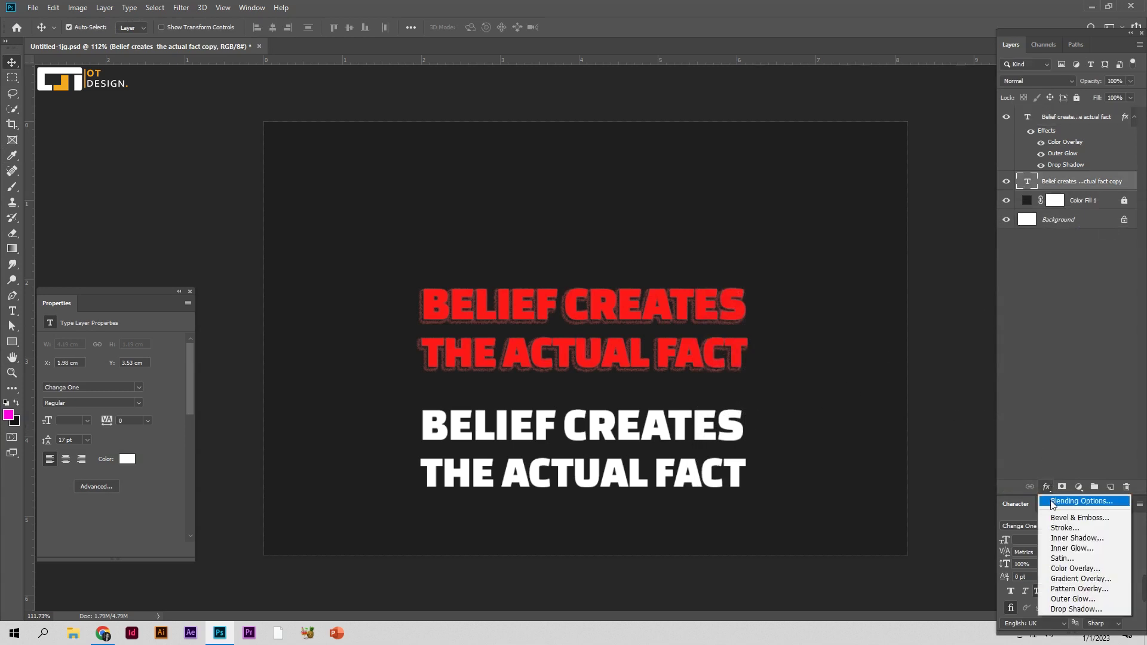
pyautogui.click(1053, 502)
pyautogui.moveTo(850, 214); pyautogui.dragTo(1013, 213)
pyautogui.click(890, 307)
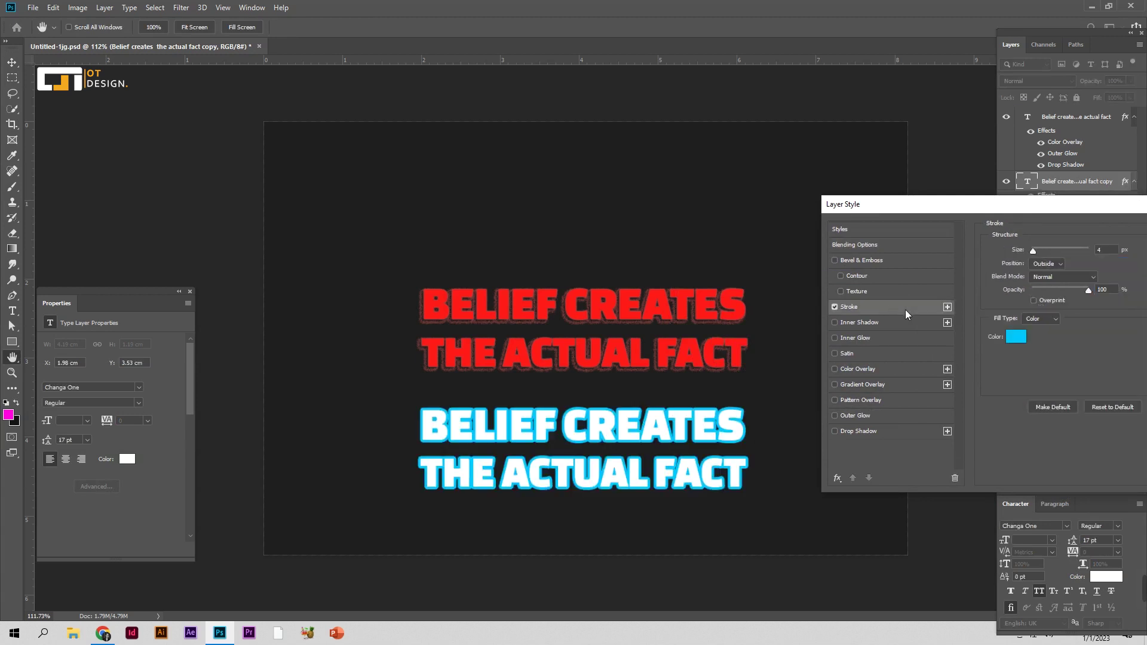
pyautogui.click(1026, 342)
pyautogui.moveTo(894, 255); pyautogui.dragTo(814, 239)
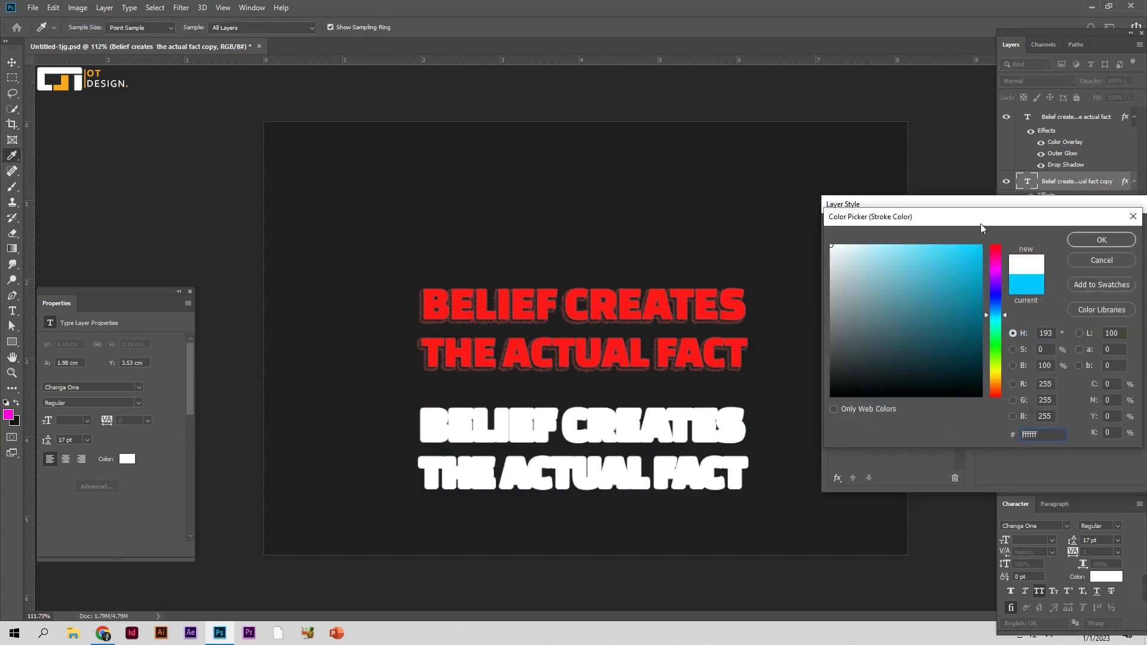
pyautogui.click(1102, 239)
pyautogui.press('Down')
pyautogui.press('Down')
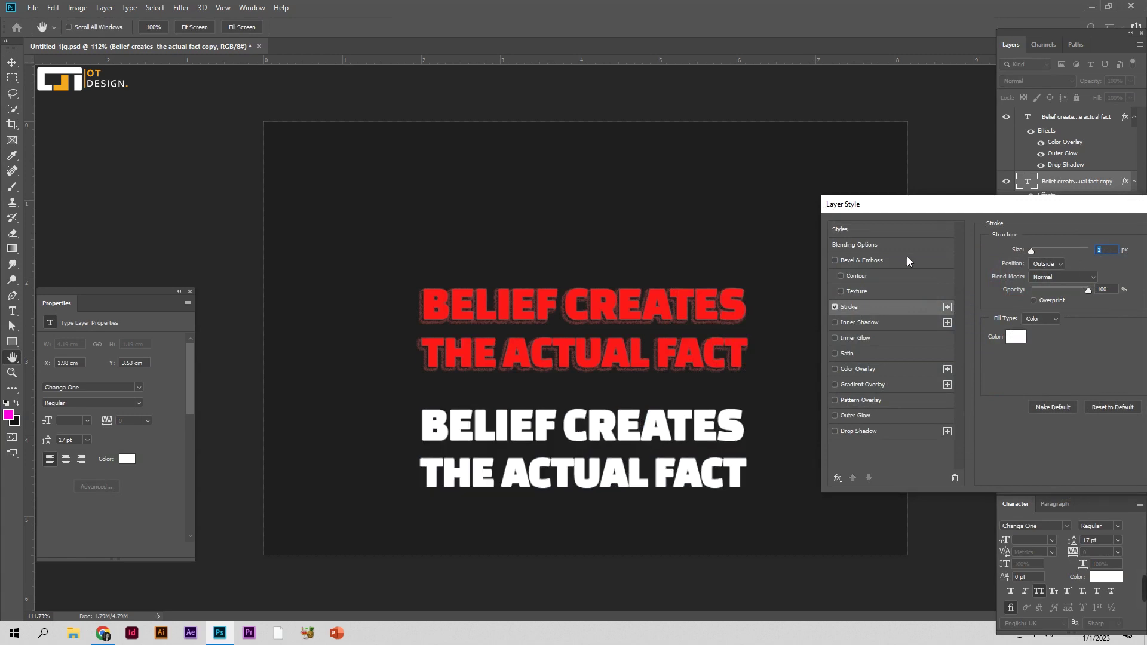
# Set the copy's fill opacity to 0 and stack it over the red text
pyautogui.click(899, 247)
pyautogui.moveTo(1078, 204); pyautogui.dragTo(994, 200)
pyautogui.moveTo(1017, 293); pyautogui.dragTo(930, 297)
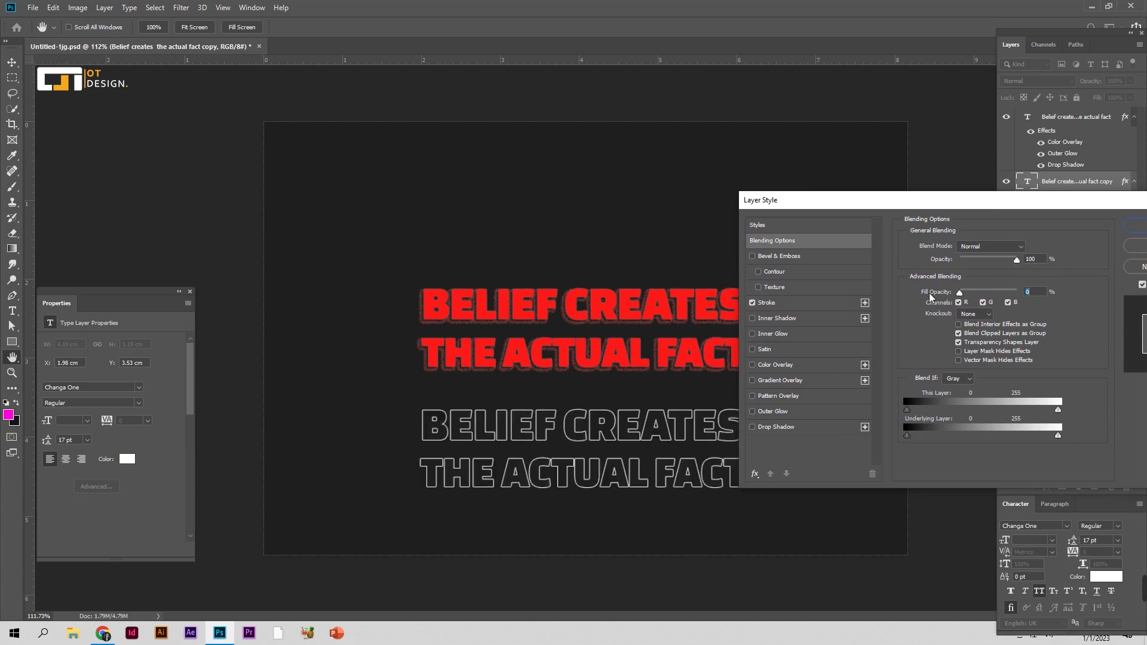
pyautogui.click(1138, 226)
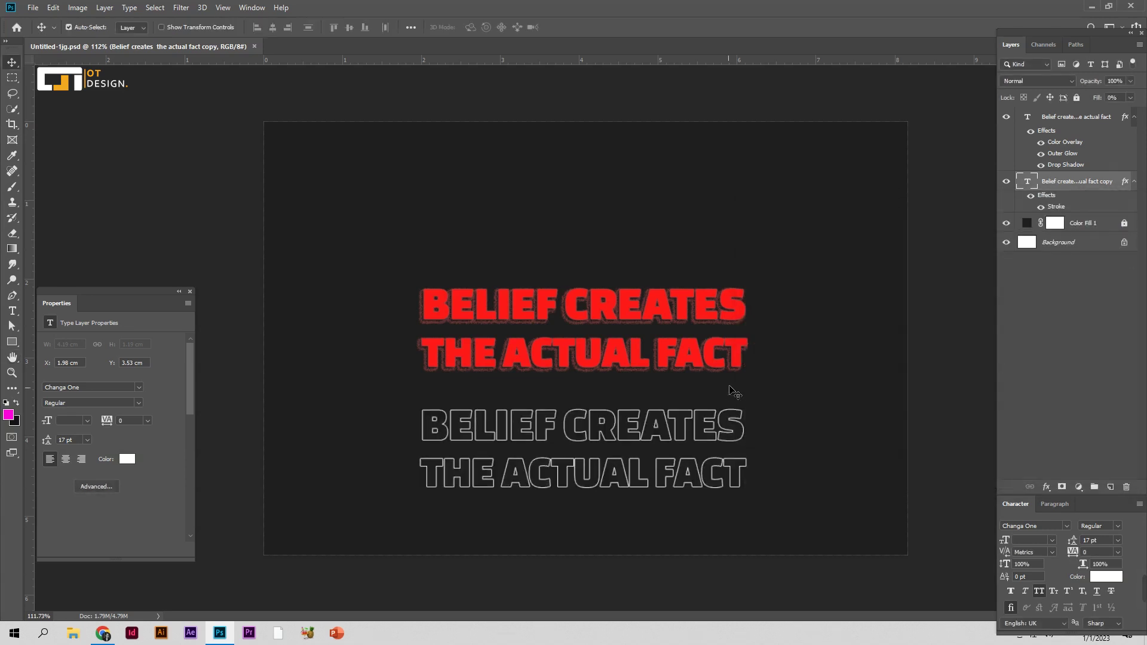
pyautogui.click(736, 431)
pyautogui.moveTo(738, 437); pyautogui.dragTo(737, 313)
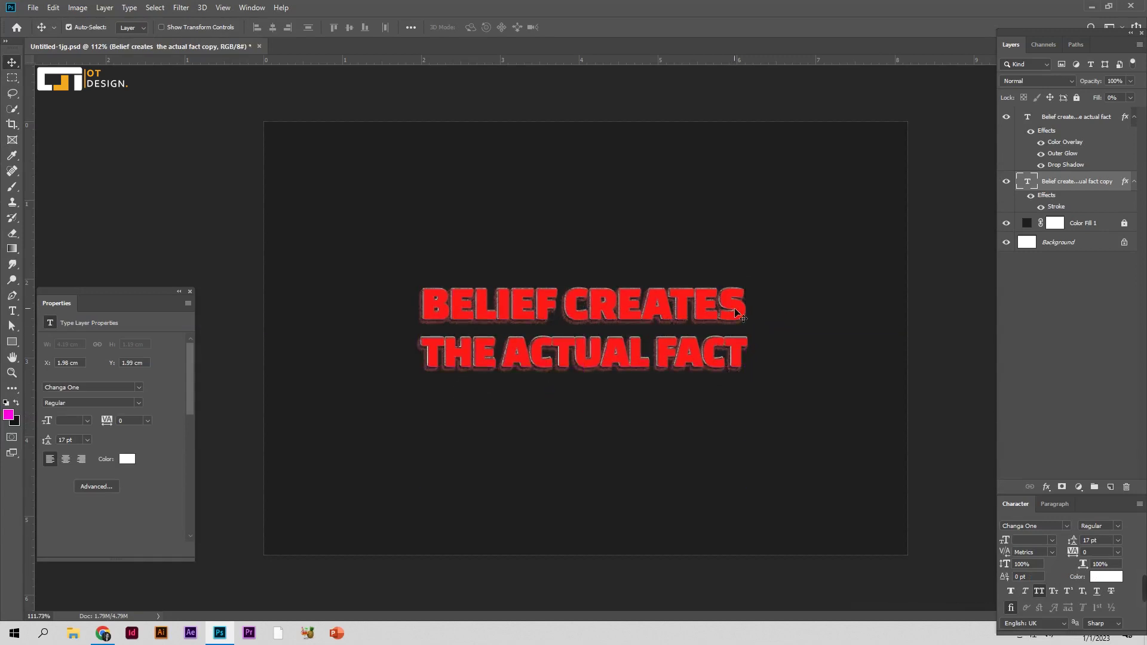
pyautogui.moveTo(1071, 188); pyautogui.dragTo(1080, 120)
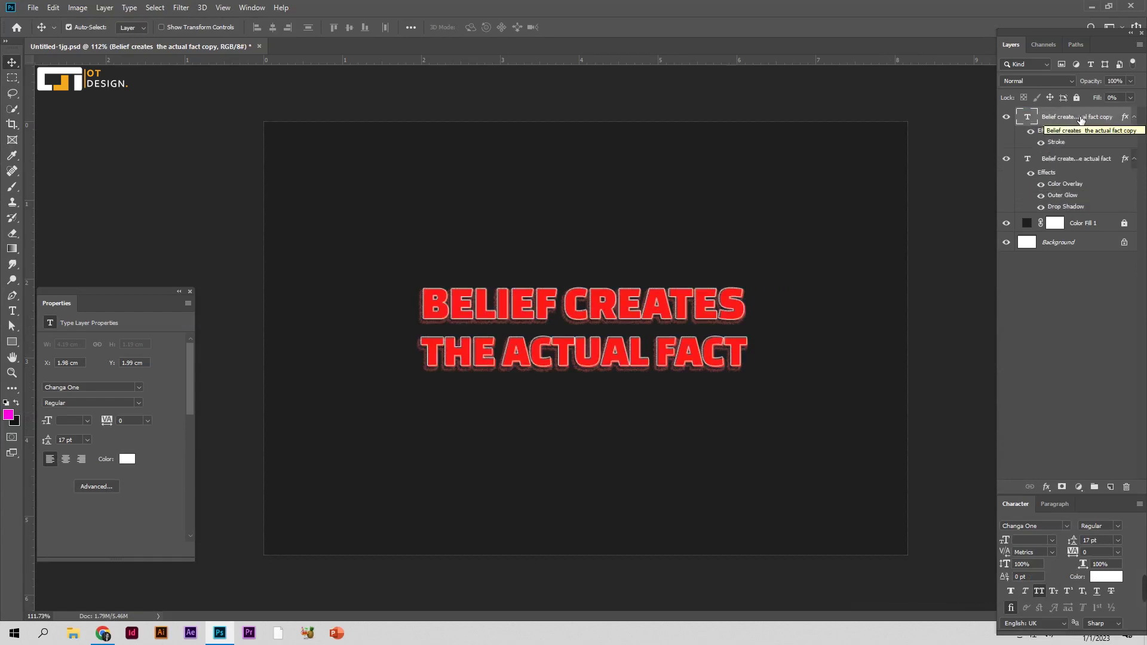
# Offset the outline copy one pixel right and one pixel up with a committed transform
pyautogui.hotkey('ctrl', 't')
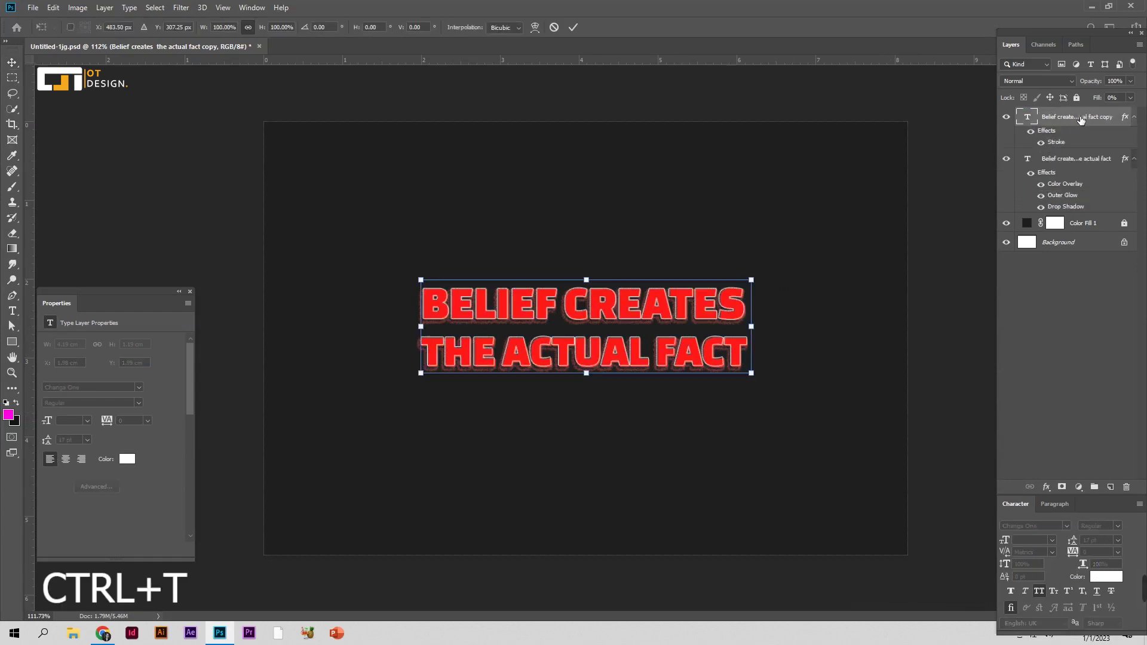
pyautogui.press('Right')
pyautogui.press('Right')
pyautogui.press('Right')
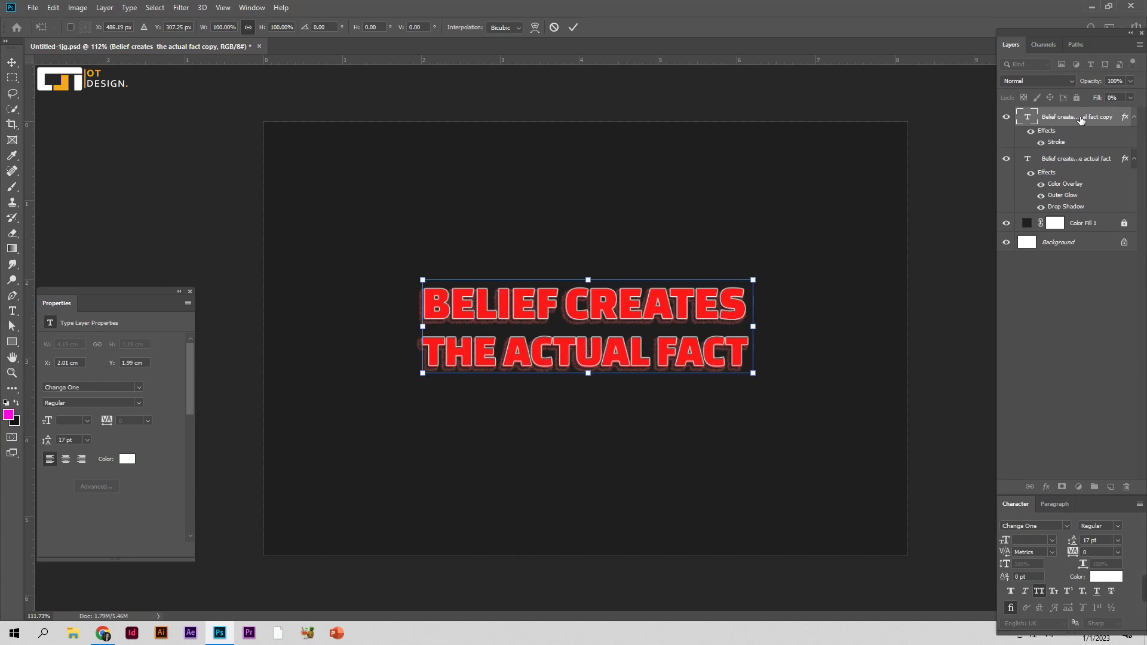
pyautogui.press('Up')
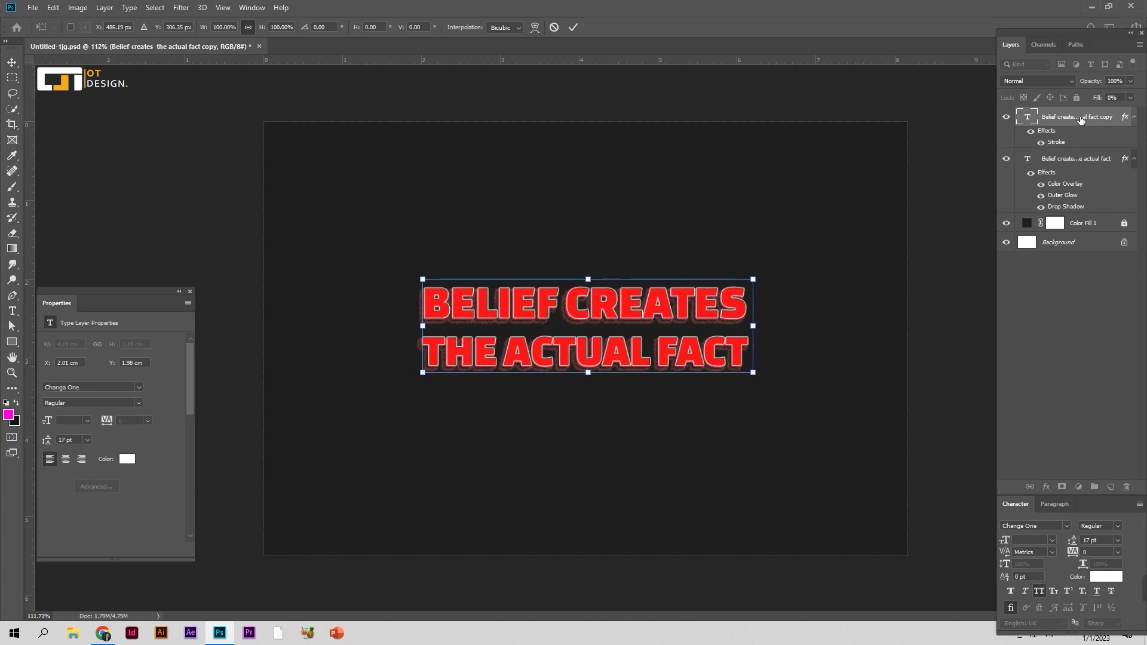
pyautogui.click(573, 27)
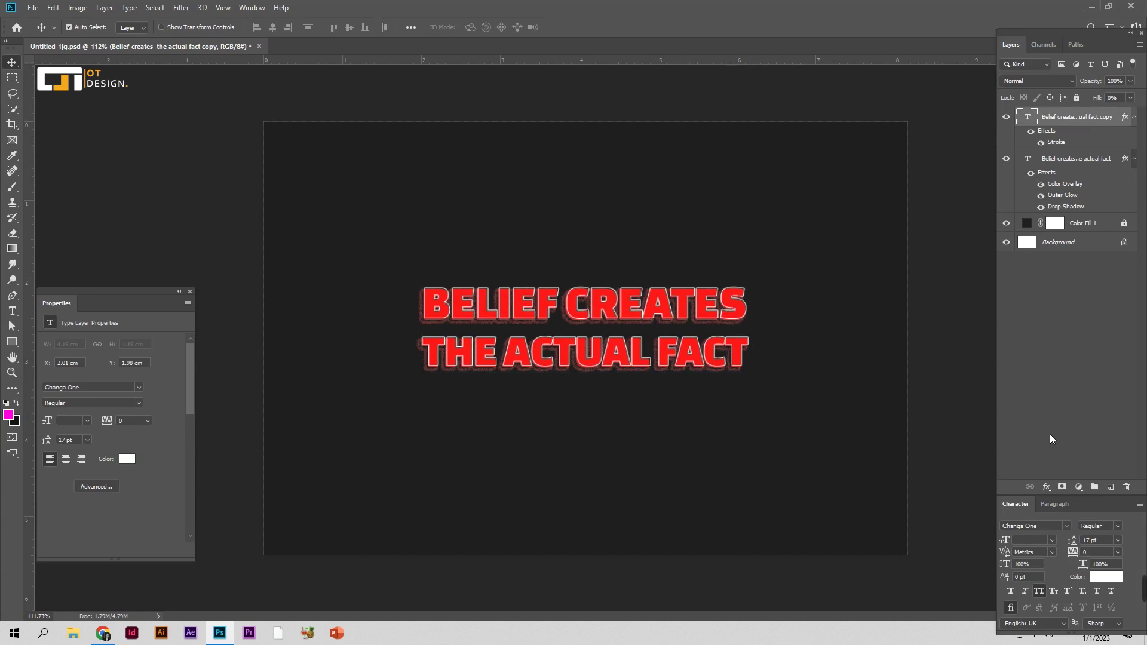
# Add a bright red #ff0000 drop shadow to the outline text
pyautogui.click(1046, 488)
pyautogui.moveTo(797, 202); pyautogui.dragTo(932, 205)
pyautogui.click(841, 428)
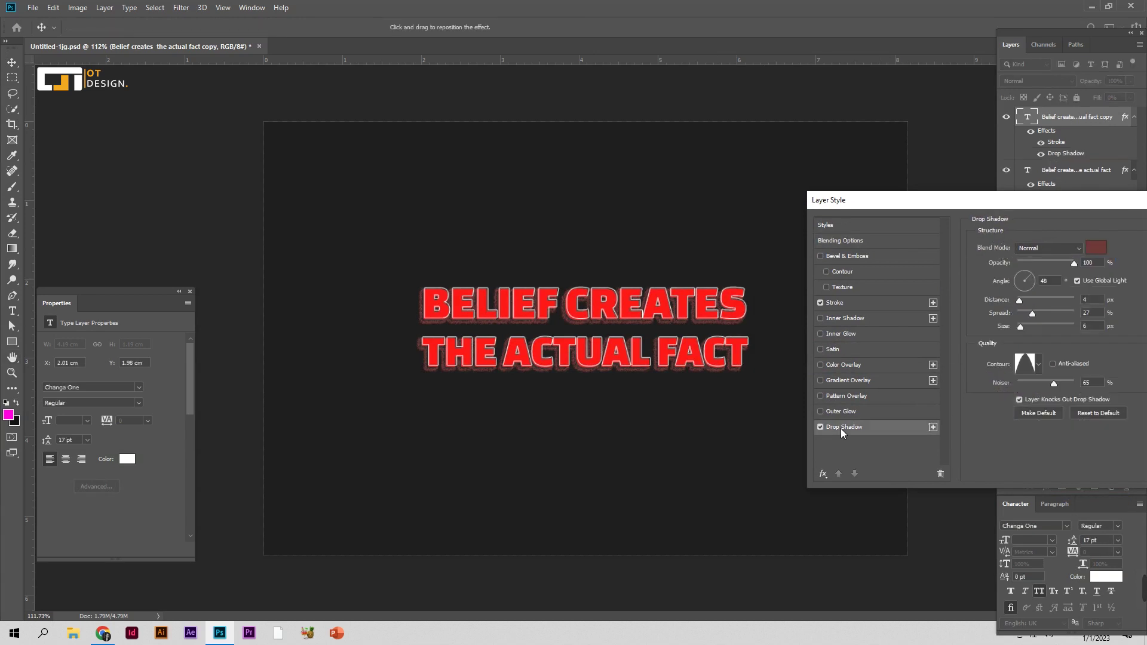
pyautogui.click(1096, 248)
pyautogui.write('ff0000')
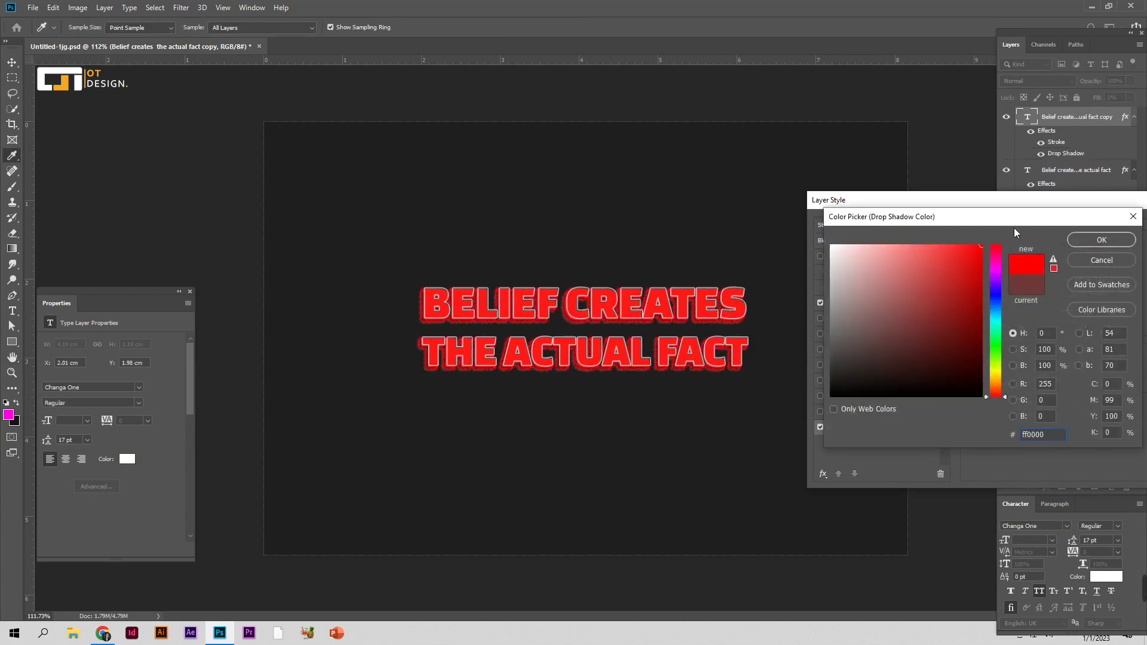
pyautogui.click(1093, 241)
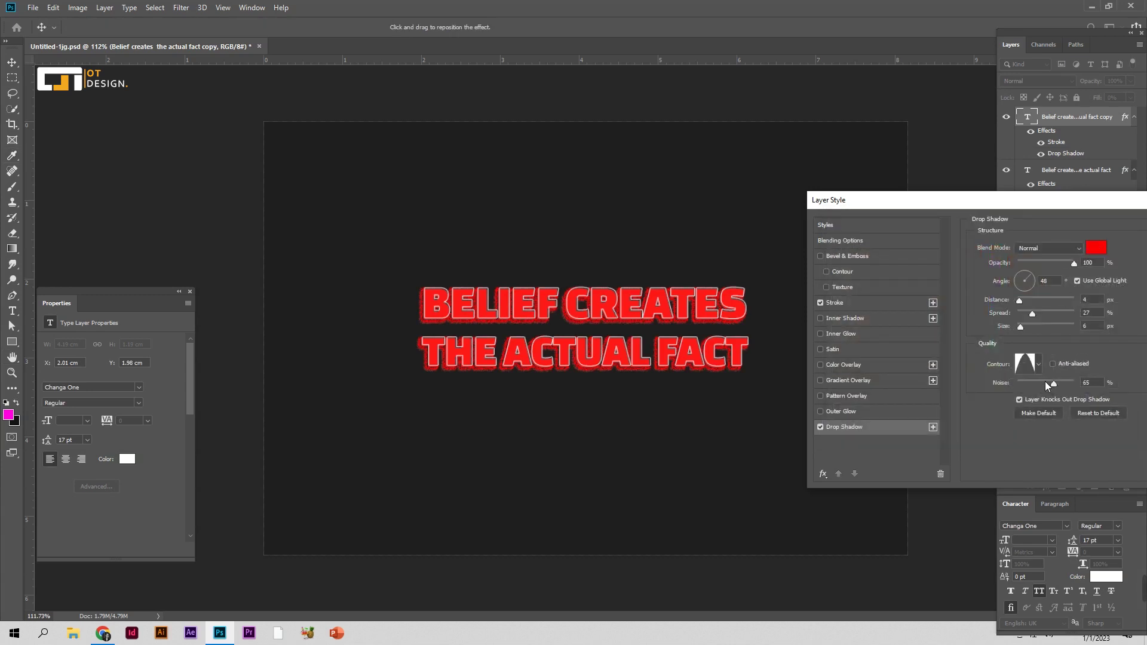
# Set the shadow's noise and spread to 0, size 2 px and distance 4 px
pyautogui.moveTo(1053, 384); pyautogui.dragTo(994, 383)
pyautogui.moveTo(1033, 314); pyautogui.dragTo(1016, 300)
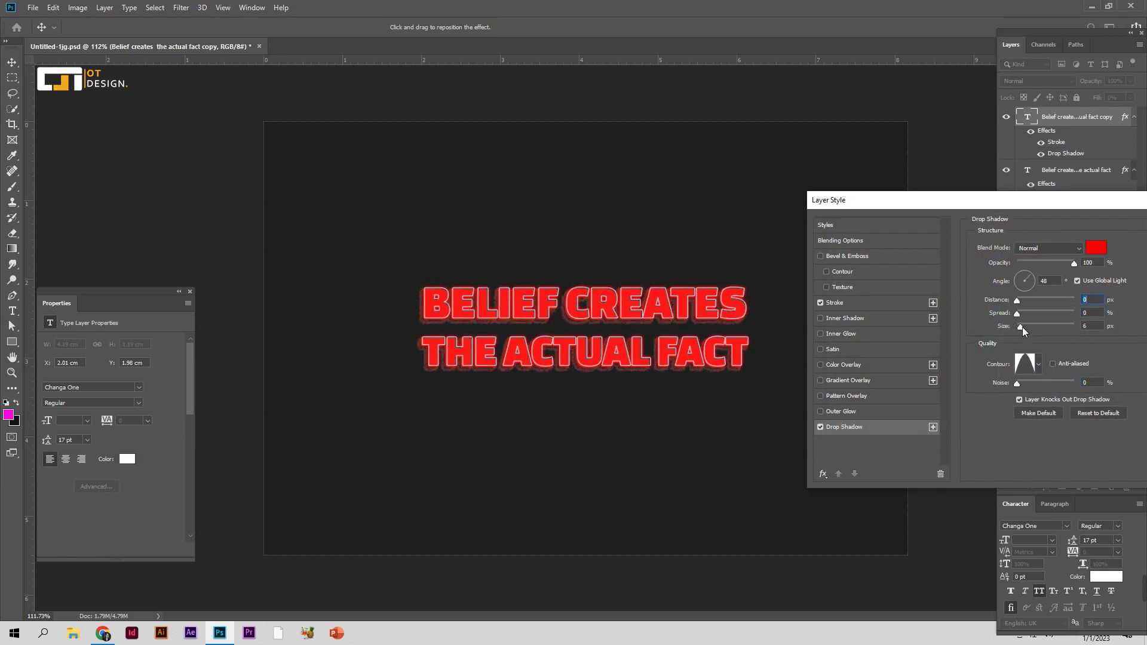
pyautogui.moveTo(1020, 328); pyautogui.dragTo(1017, 327)
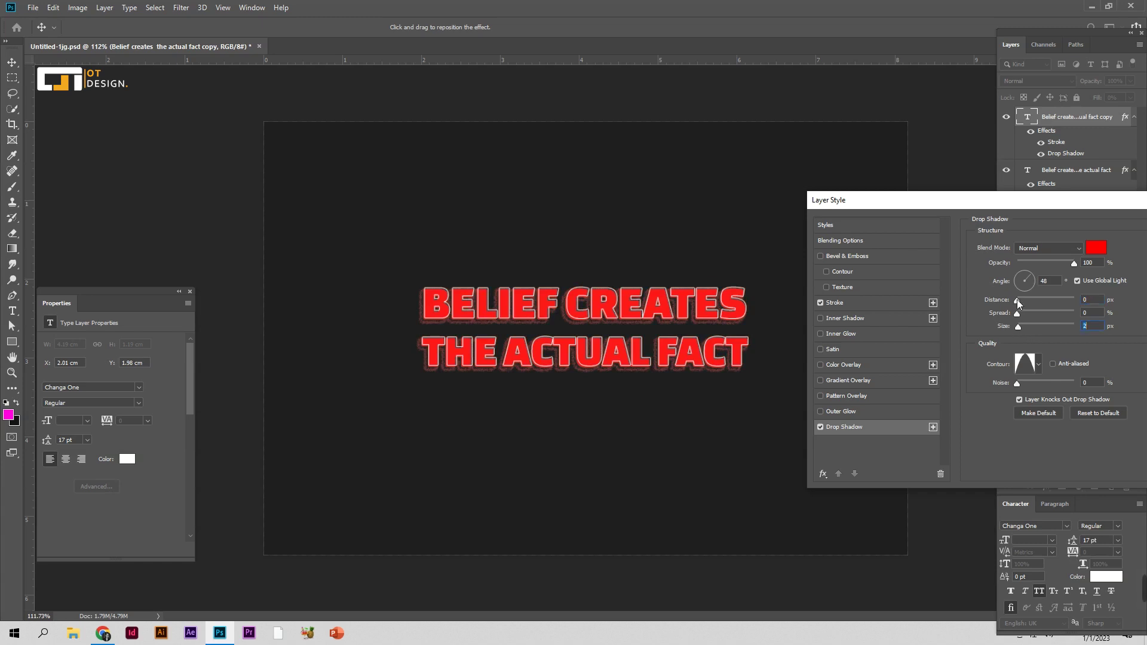
pyautogui.moveTo(1017, 300); pyautogui.dragTo(1021, 299)
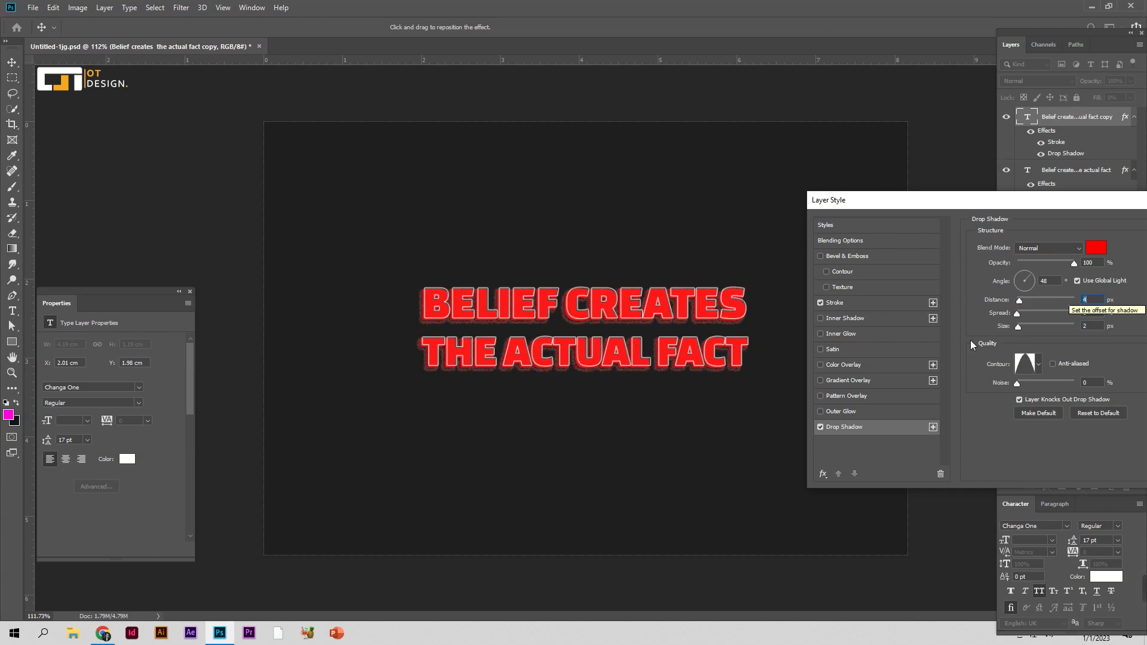
# Give the outline copy a pinkish-red #c98383 outer glow with size raised to 5 px
pyautogui.click(863, 411)
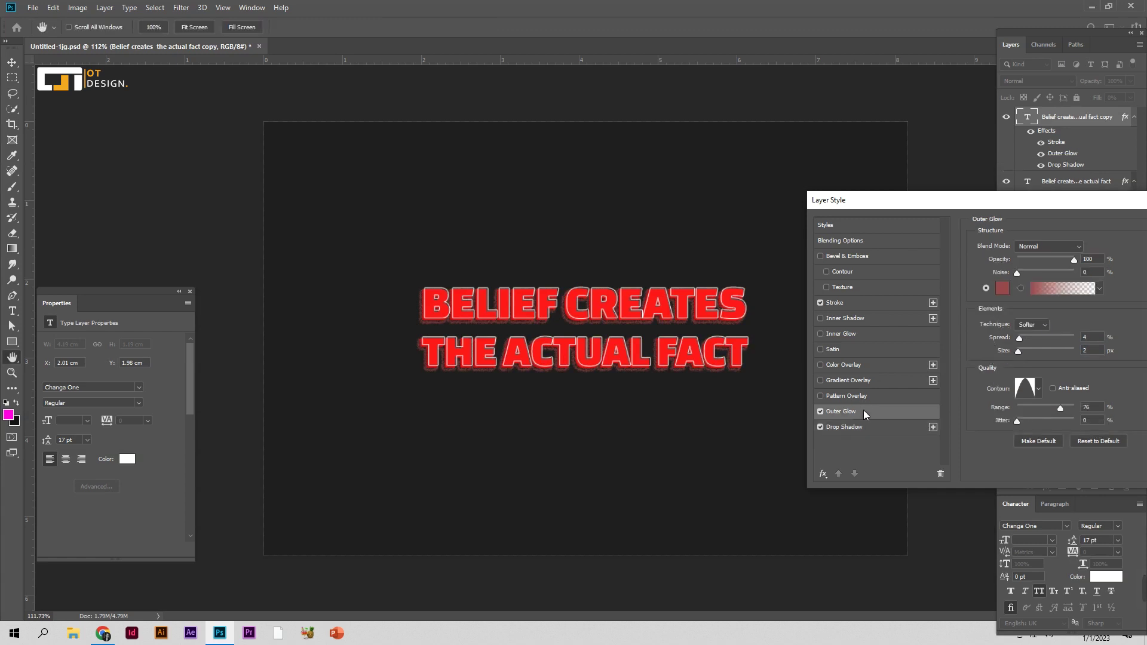
pyautogui.click(821, 411)
pyautogui.click(1005, 290)
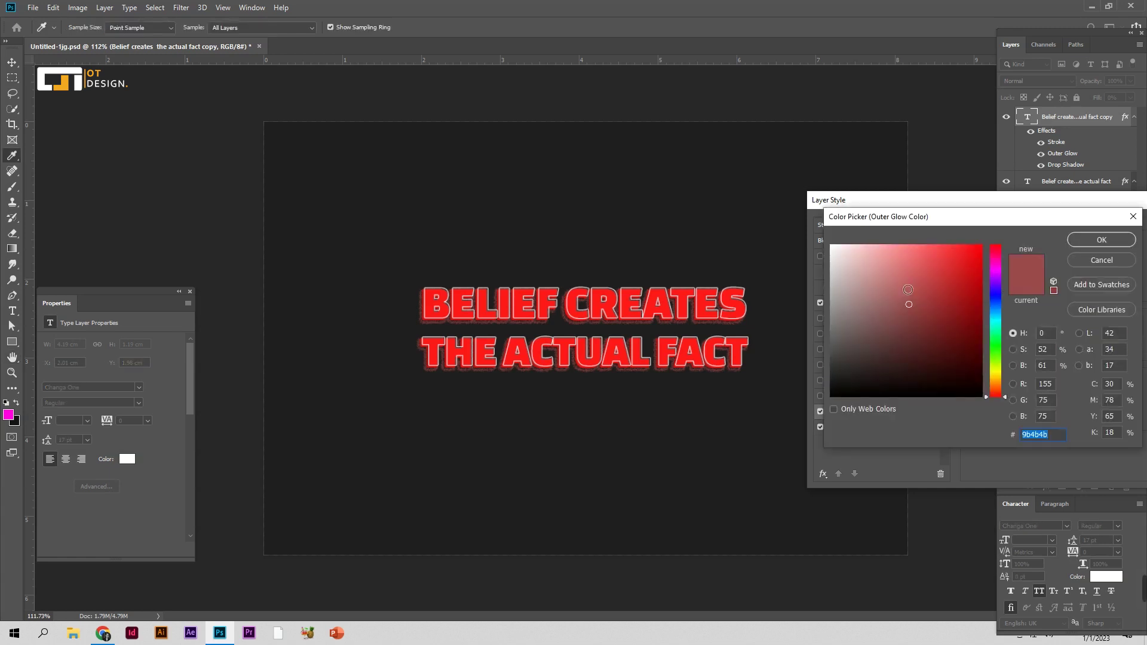
pyautogui.click(889, 282)
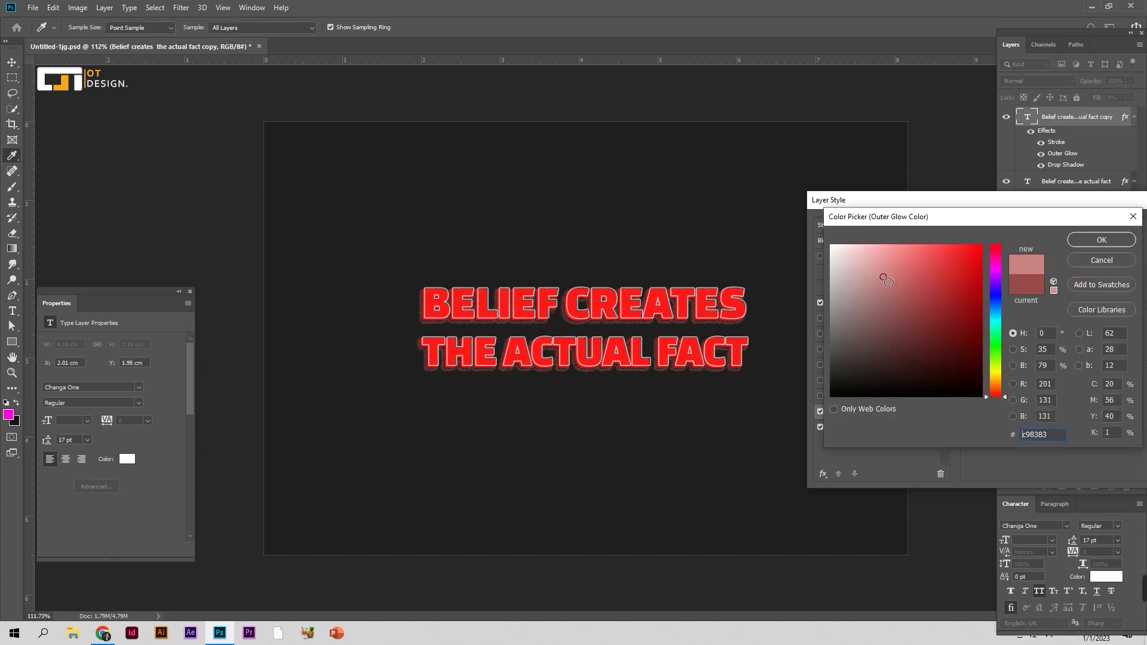
pyautogui.click(1080, 243)
pyautogui.click(1097, 352)
pyautogui.press('Up')
pyautogui.press('Up')
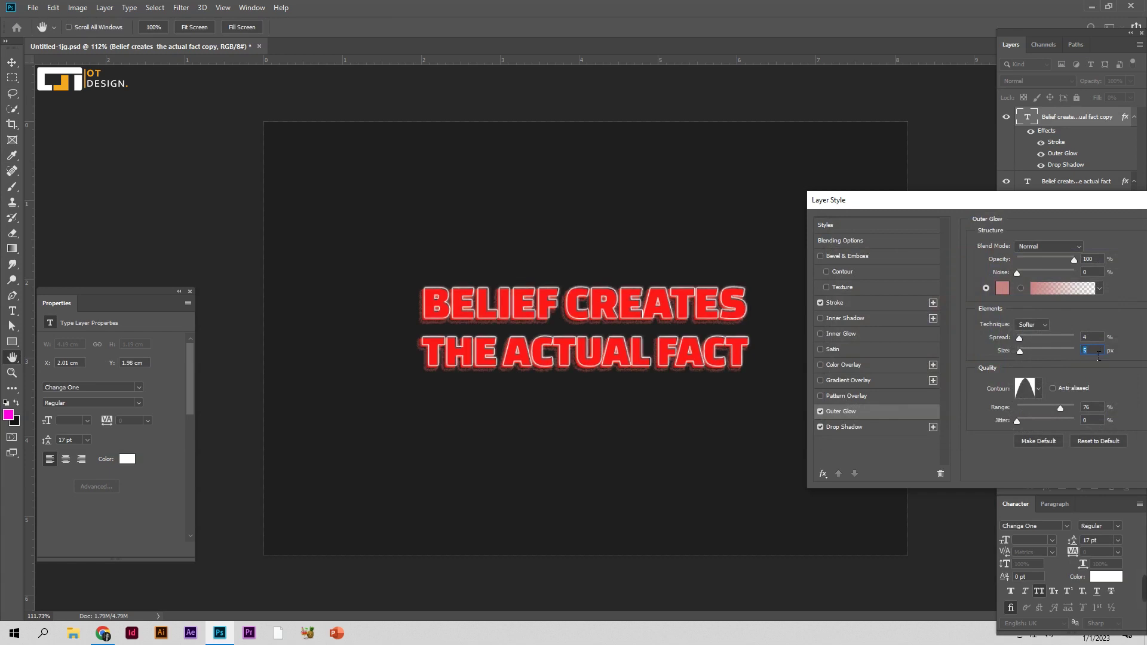
pyautogui.moveTo(1058, 204); pyautogui.dragTo(984, 203)
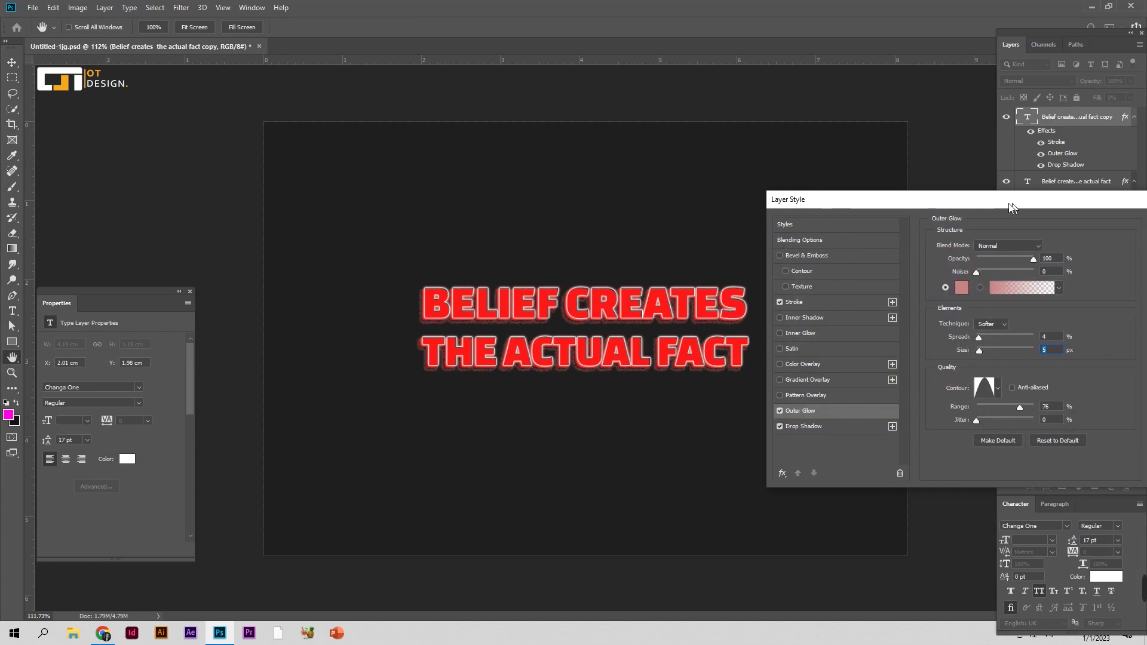
# Apply the style, then select both text layers and nudge them down two pixels
pyautogui.click(1137, 226)
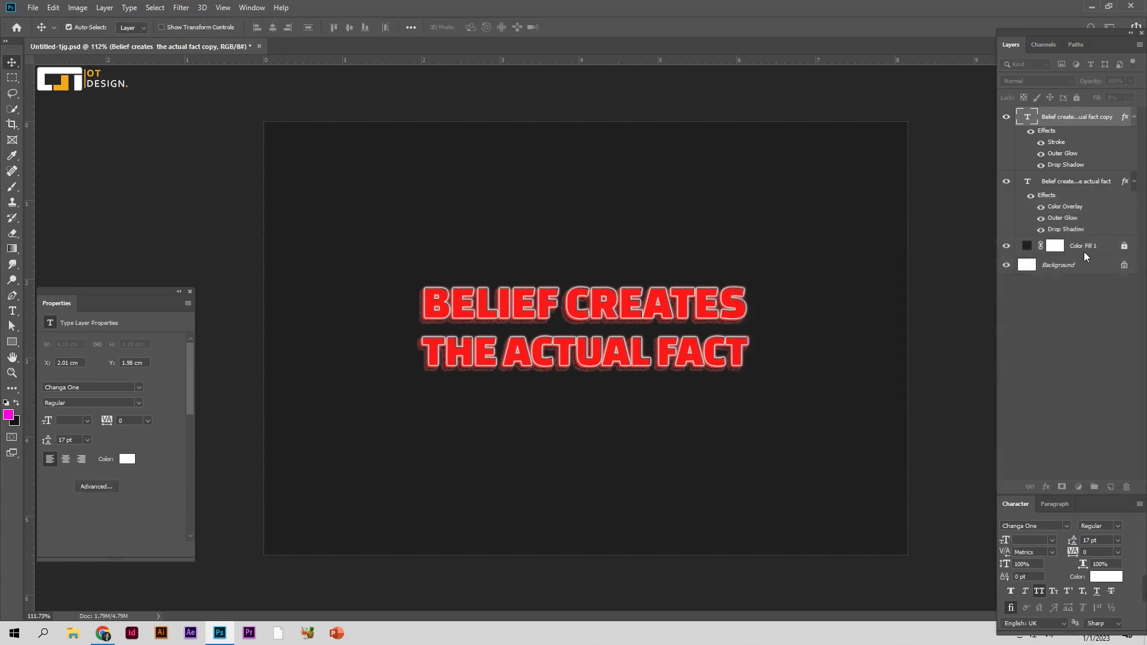
pyautogui.press('Right')
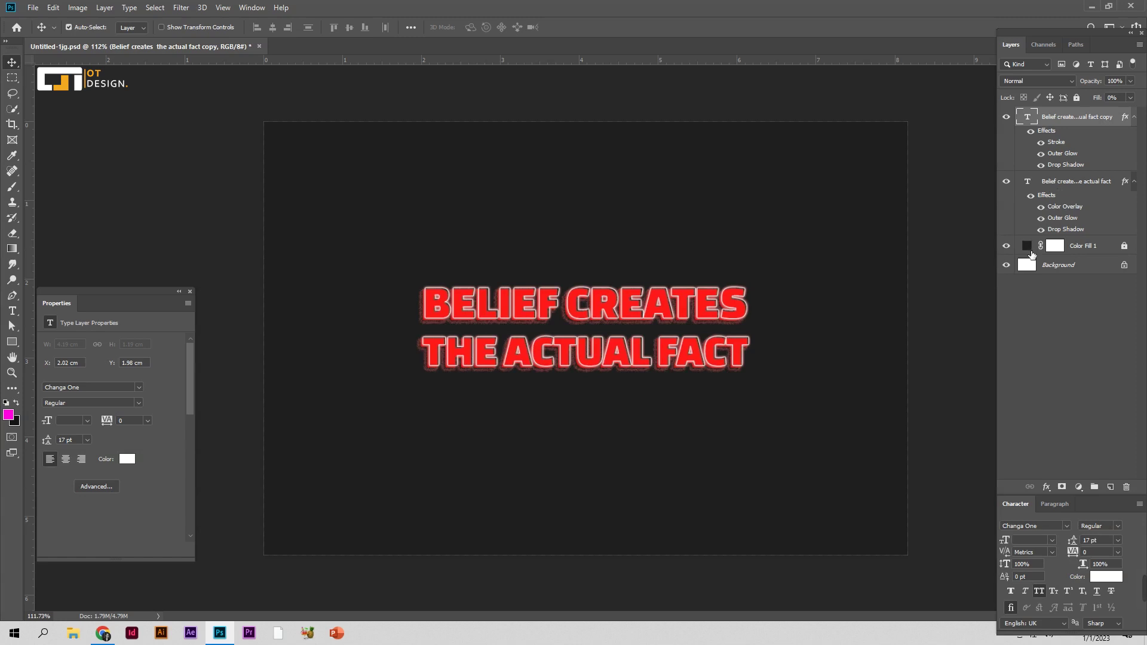
pyautogui.click(361, 227)
pyautogui.moveTo(339, 201); pyautogui.dragTo(765, 447)
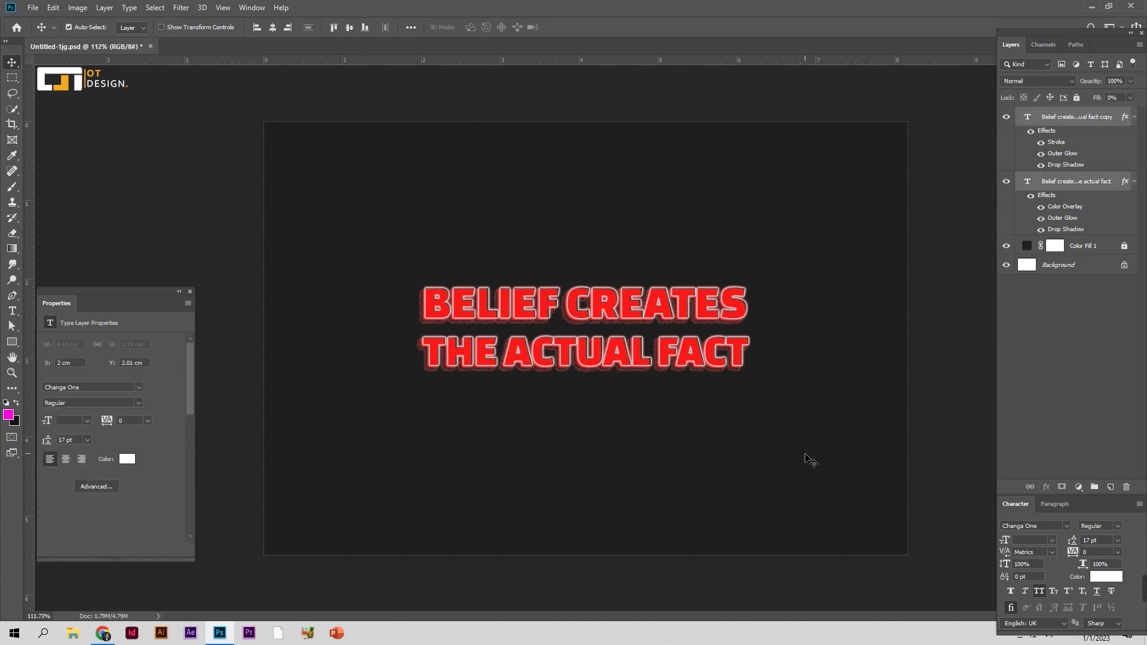
pyautogui.press('Down')
pyautogui.press('Down')
pyautogui.press('Down')
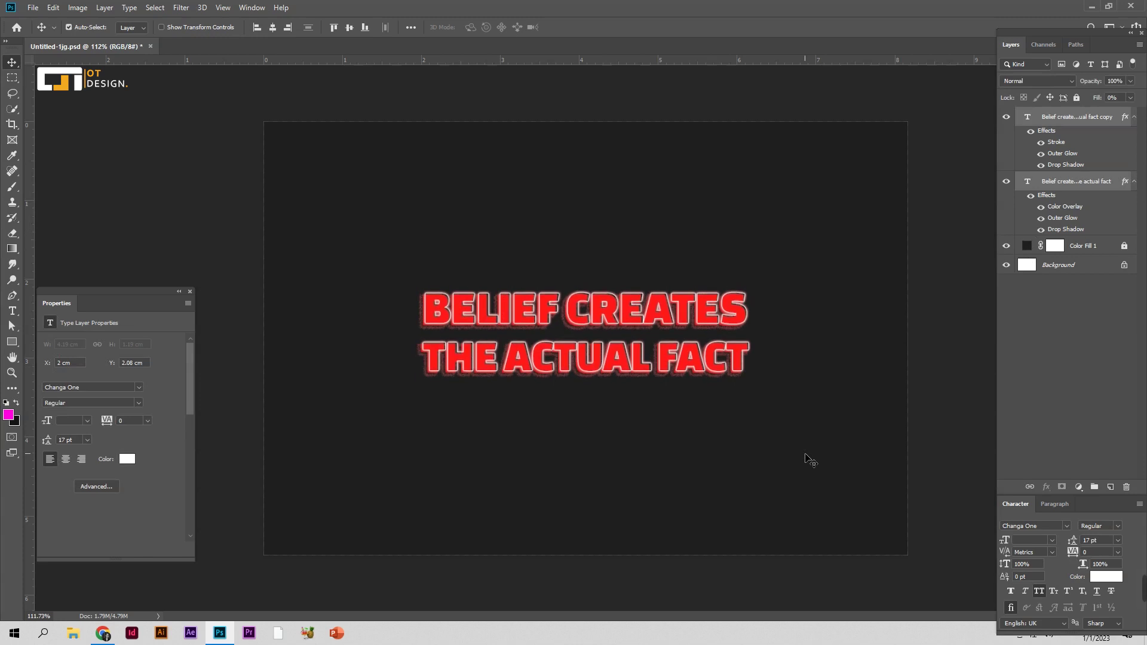
pyautogui.press('Down')
pyautogui.press('Down')
pyautogui.press('Down')
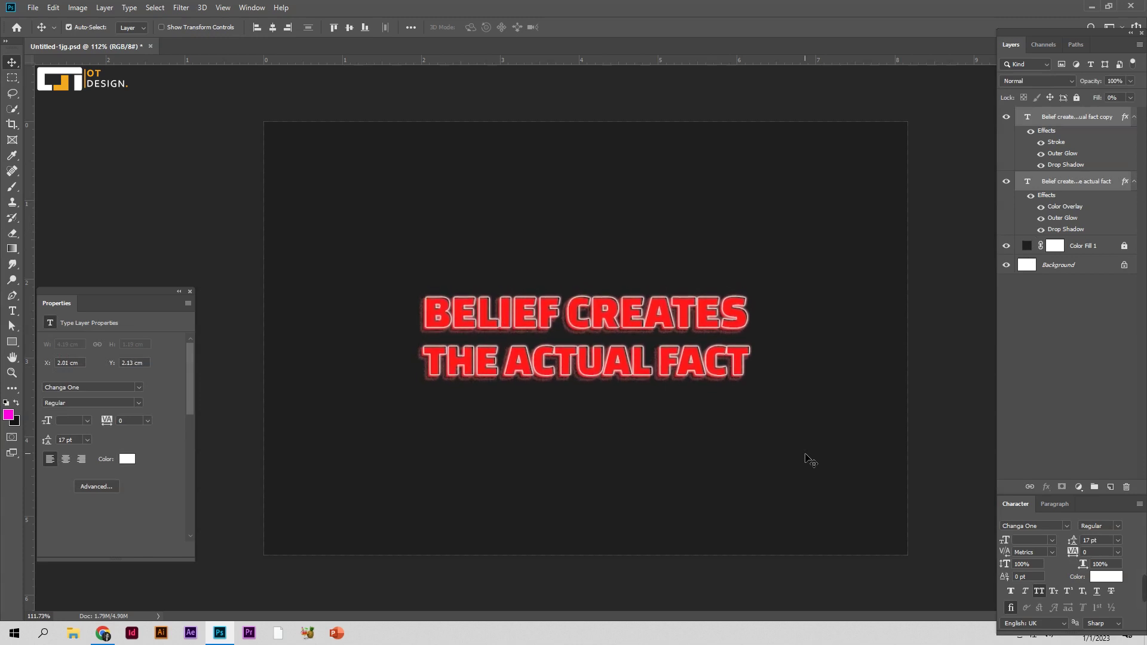
pyautogui.click(806, 455)
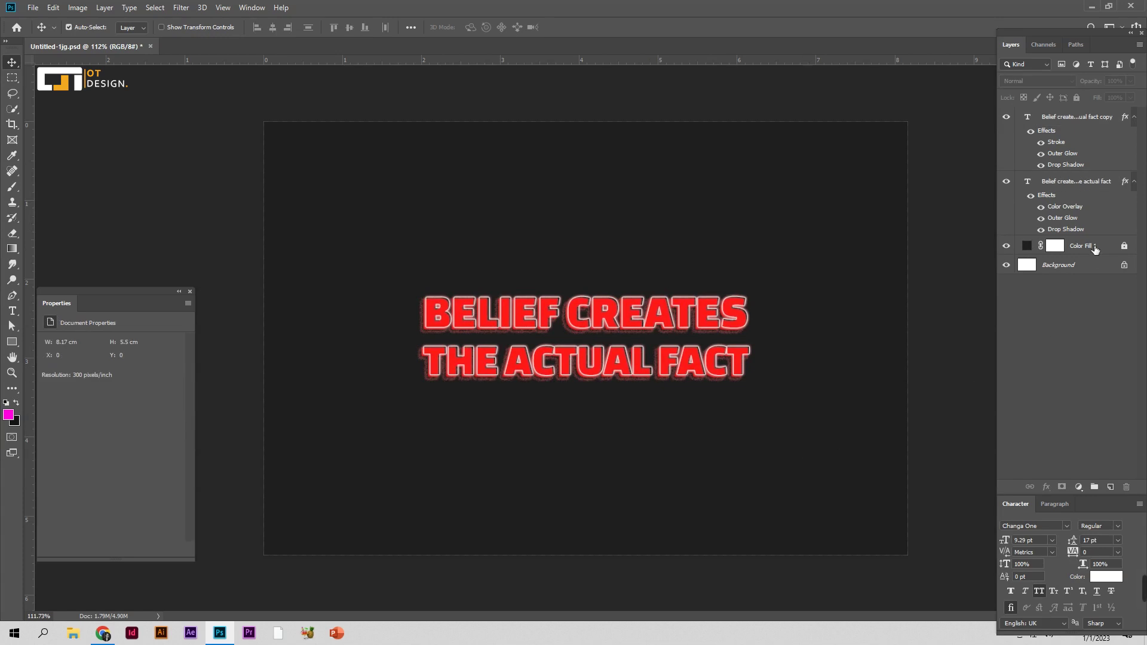
pyautogui.click(1094, 247)
# Create a new empty layer above the colour fill and browse the brush presets
pyautogui.click(1111, 487)
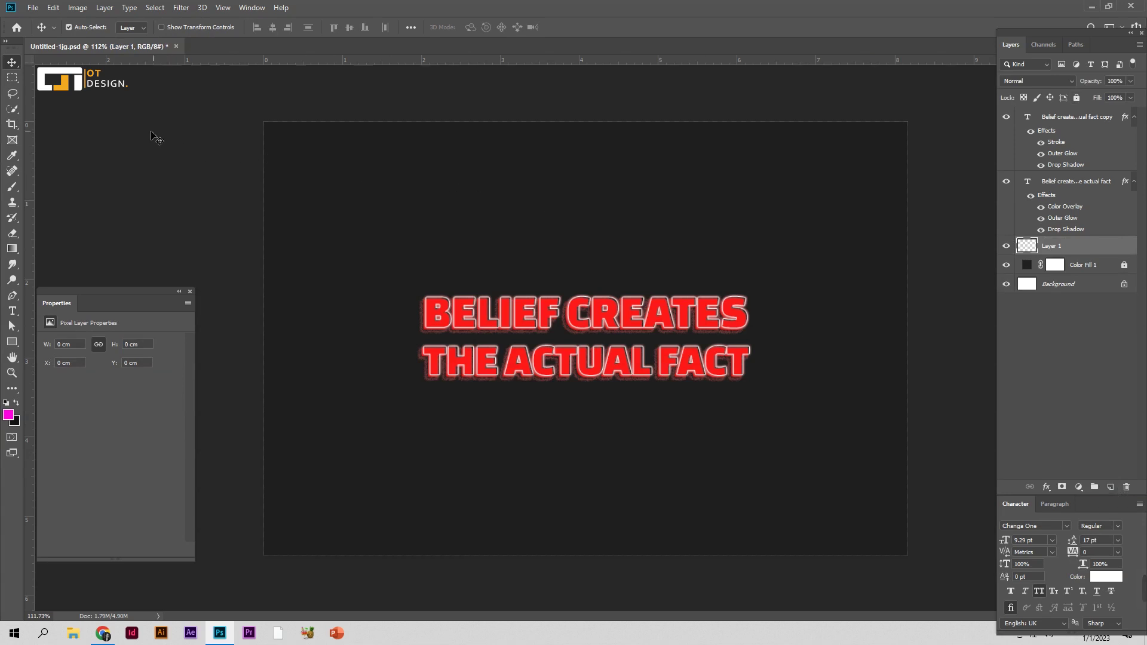
pyautogui.click(12, 186)
pyautogui.click(73, 27)
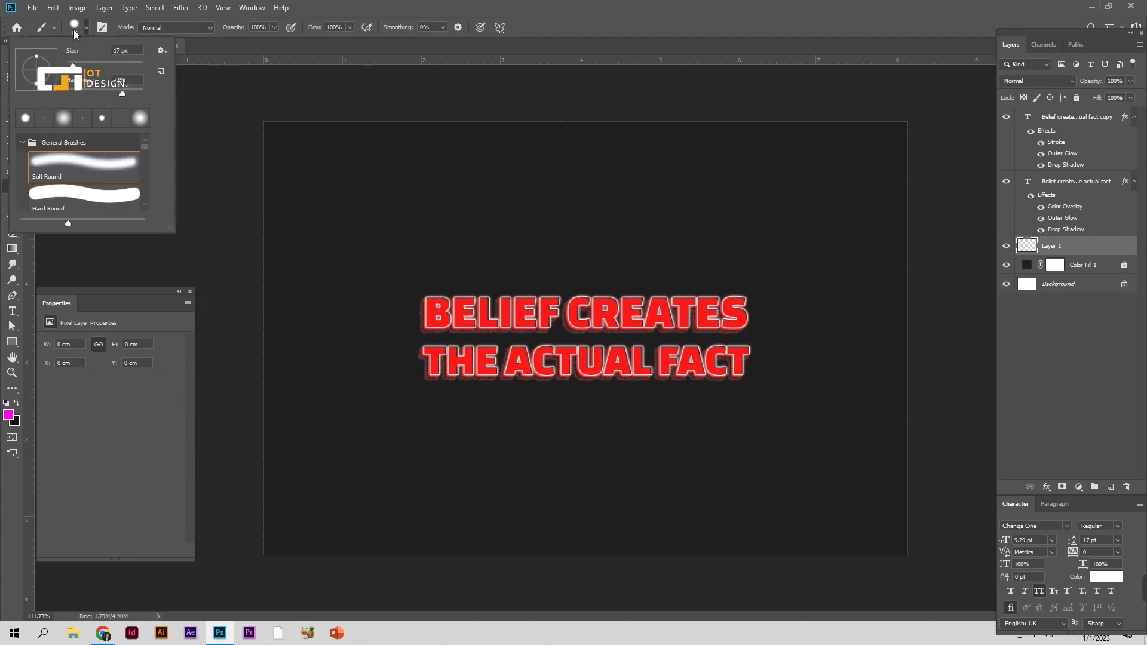
pyautogui.scroll(-2, 85, 193)
pyautogui.scroll(-2, 86, 193)
pyautogui.scroll(-2, 86, 193)
pyautogui.scroll(-2, 85, 193)
pyautogui.scroll(-1, 85, 193)
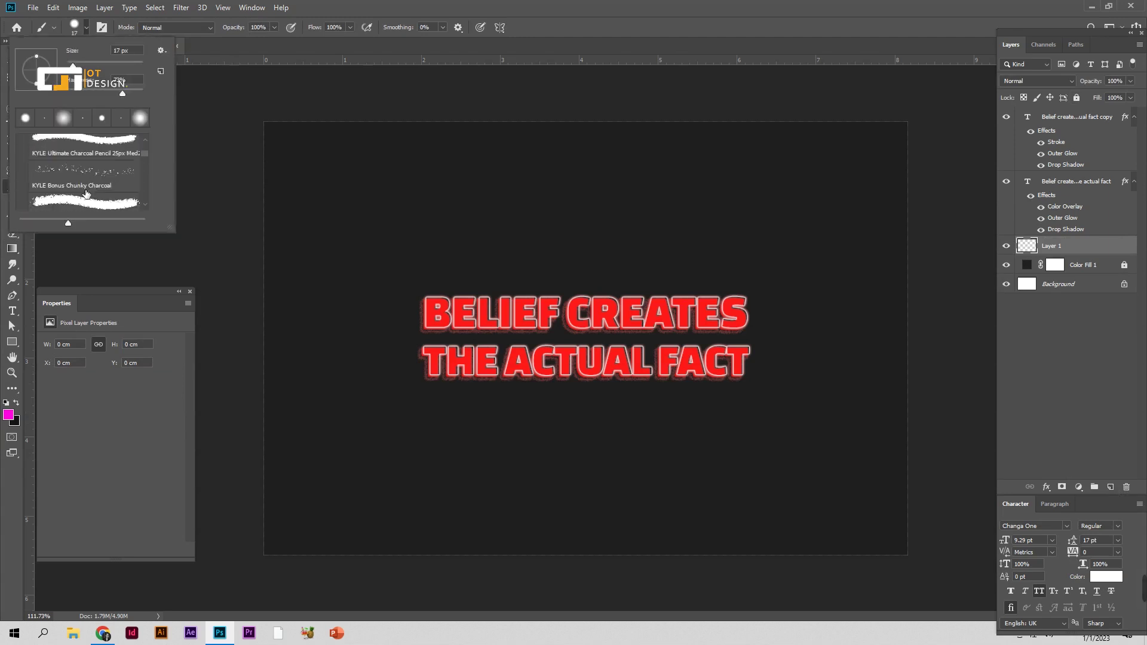
pyautogui.click(93, 181)
# Choose the Kyle's Supreme Spatter brush and bring up the foreground colour settings
pyautogui.scroll(-1, 104, 175)
pyautogui.scroll(-1, 105, 175)
pyautogui.scroll(-2, 105, 175)
pyautogui.scroll(-1, 104, 175)
pyautogui.scroll(-2, 104, 175)
pyautogui.scroll(-1, 104, 175)
pyautogui.scroll(-1, 105, 175)
pyautogui.click(105, 175)
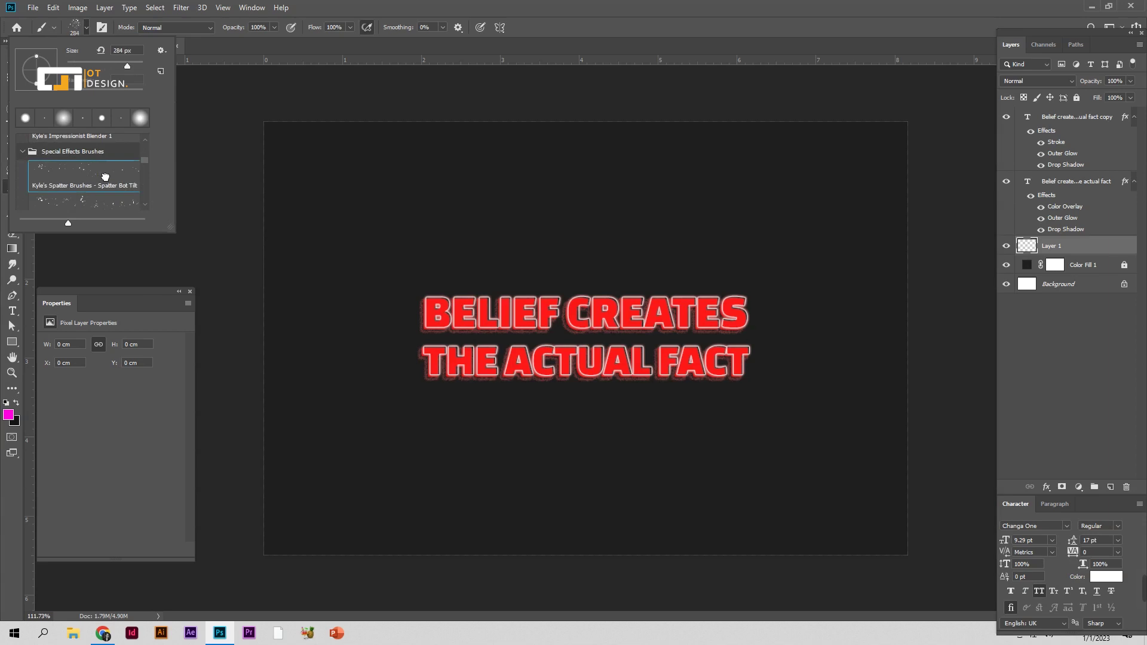
pyautogui.click(113, 201)
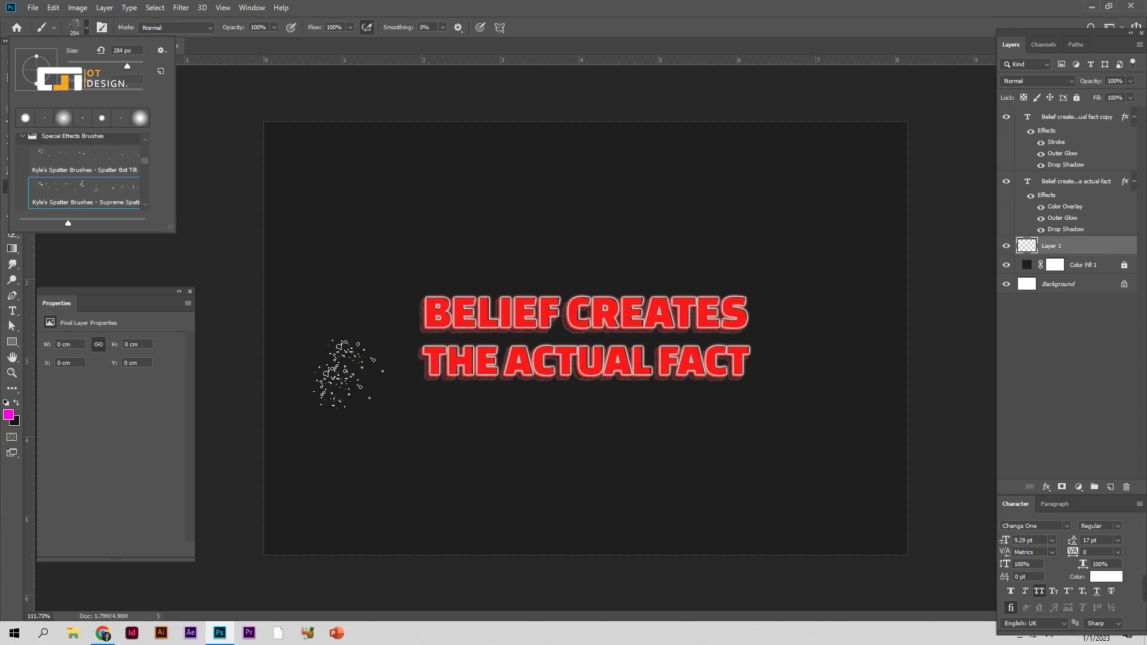
pyautogui.click(8, 415)
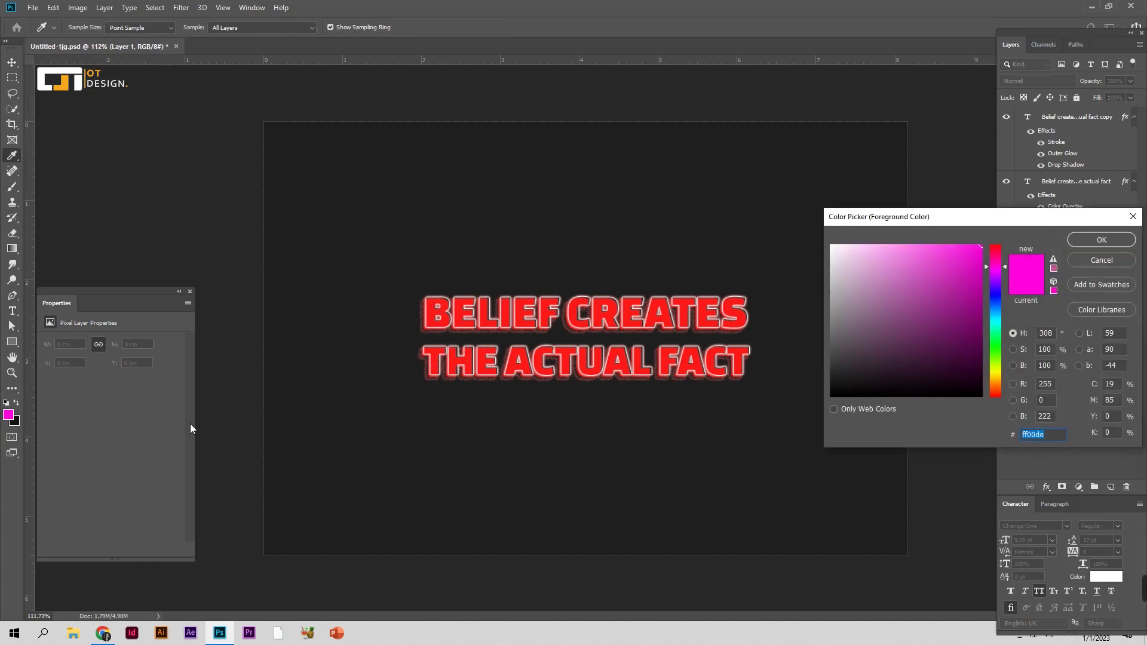
# Set the foreground colour to dark red 5b1e1e
pyautogui.click(384, 450)
pyautogui.click(904, 362)
pyautogui.click(937, 348)
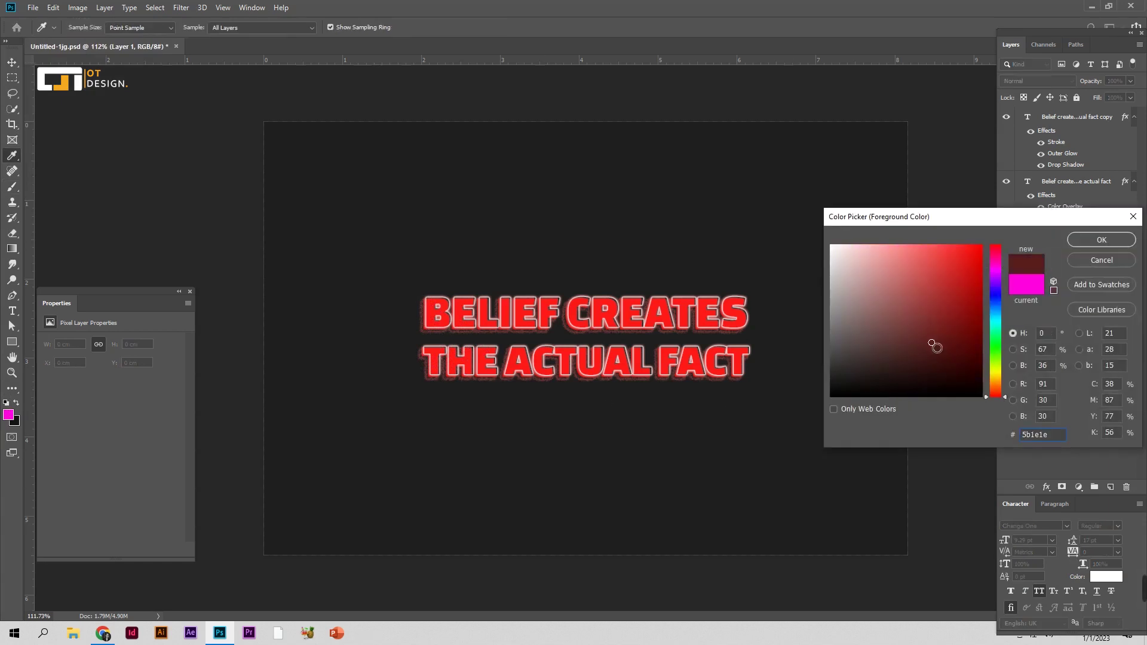
pyautogui.click(937, 329)
pyautogui.click(1069, 239)
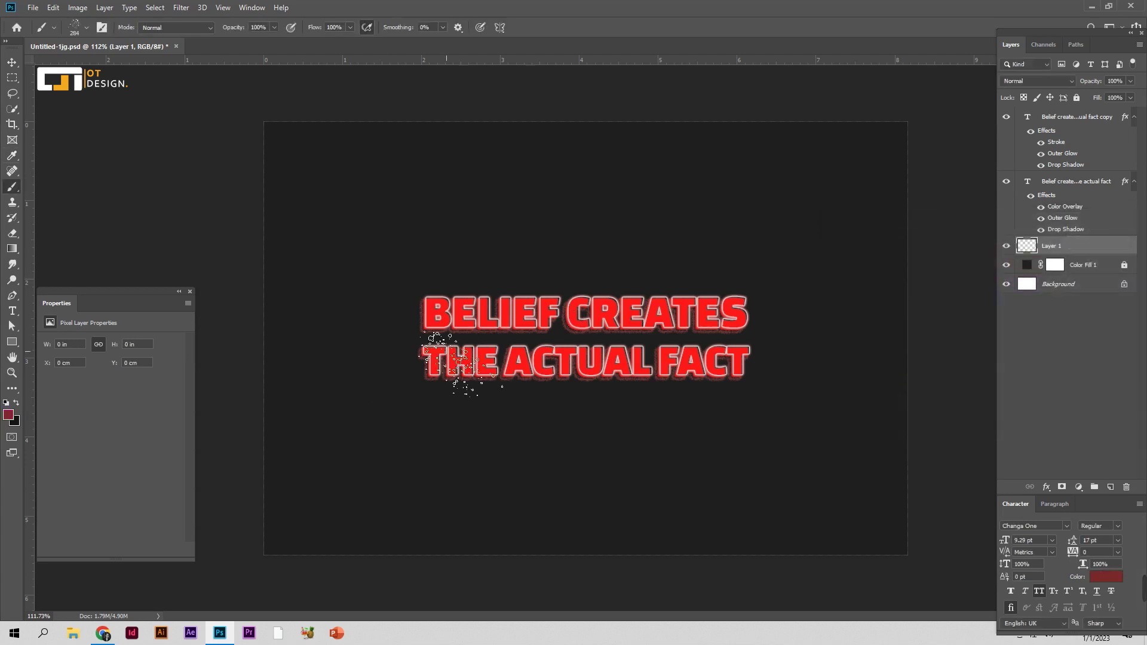
# Brush dark red spatter around the text, redone smaller, and fade Layer 1 to 68% opacity
pyautogui.moveTo(439, 373); pyautogui.dragTo(794, 448)
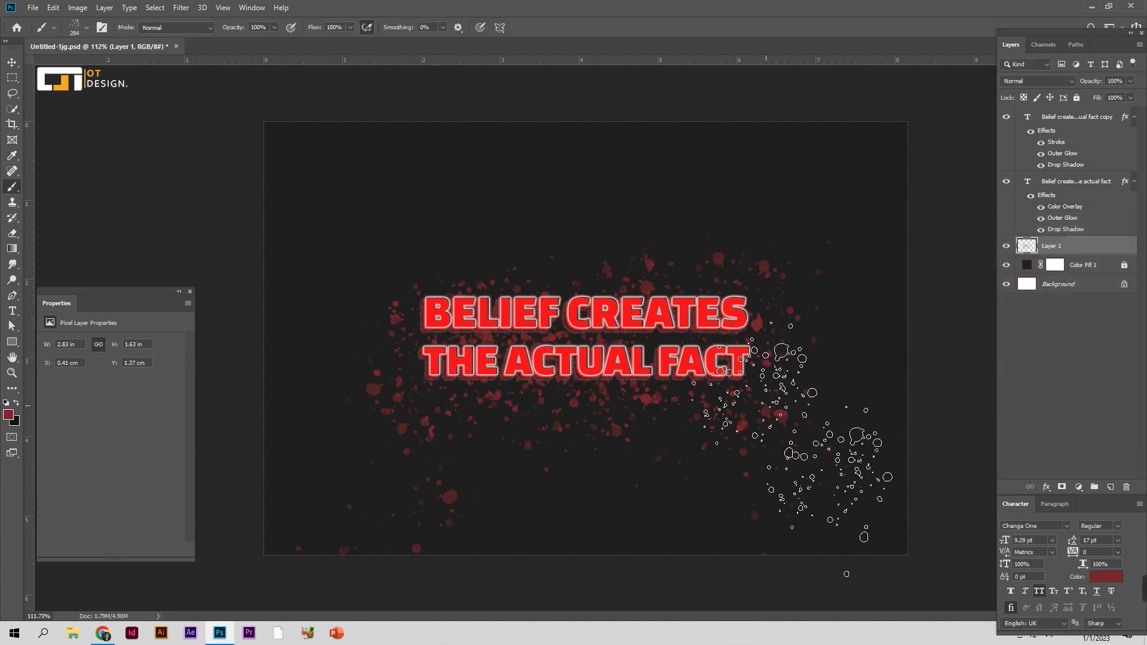
pyautogui.hotkey('ctrl', 'z')
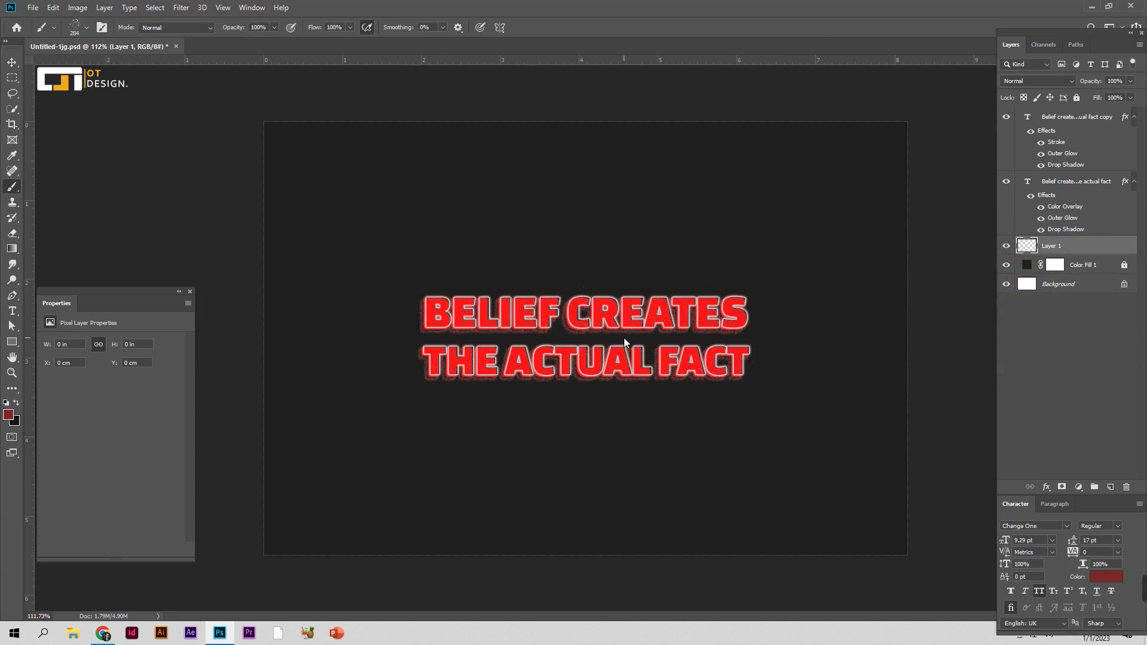
pyautogui.moveTo(583, 338); pyautogui.dragTo(836, 278)
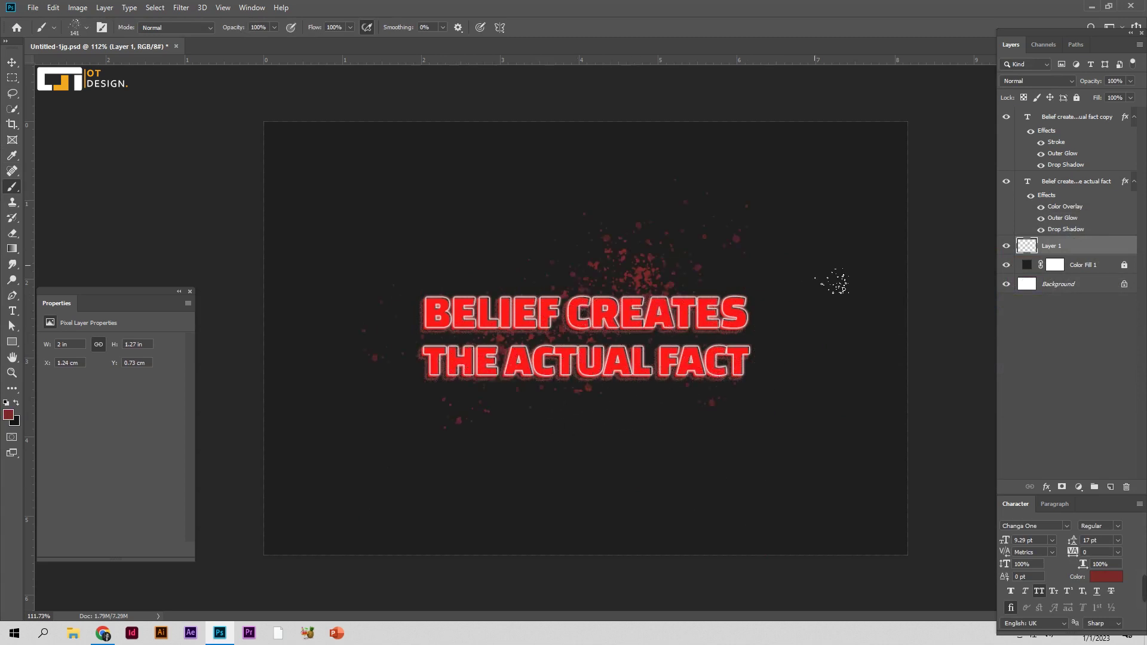
pyautogui.hotkey('ctrl', 'z')
pyautogui.moveTo(472, 341); pyautogui.dragTo(839, 358)
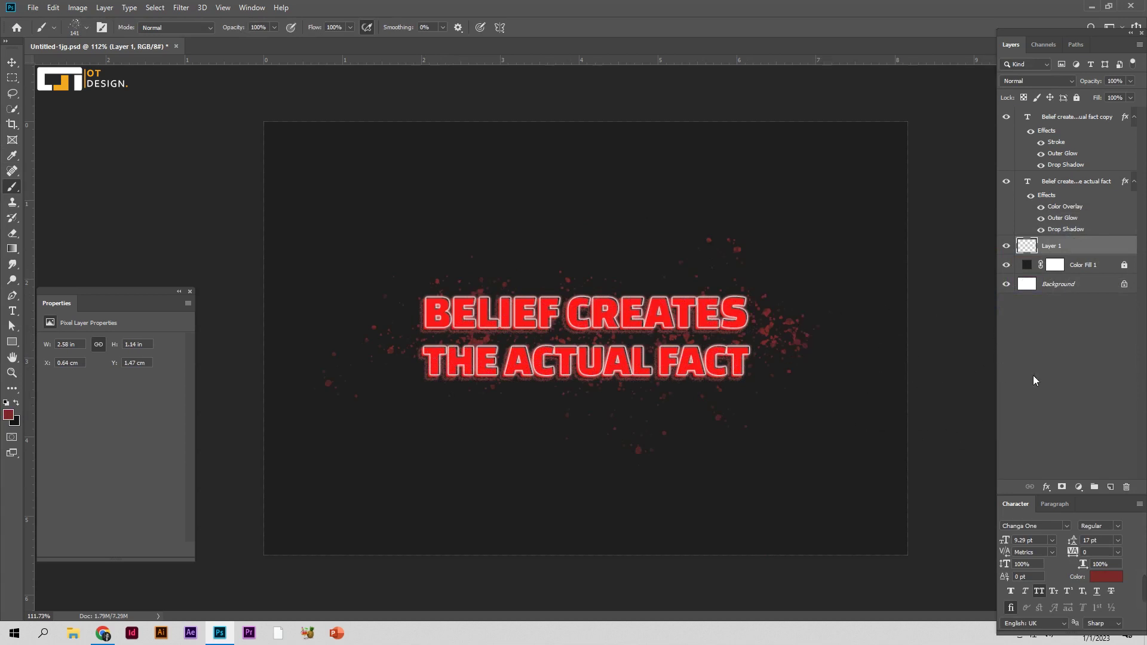
pyautogui.moveTo(1102, 85); pyautogui.dragTo(1083, 85)
pyautogui.click(12, 63)
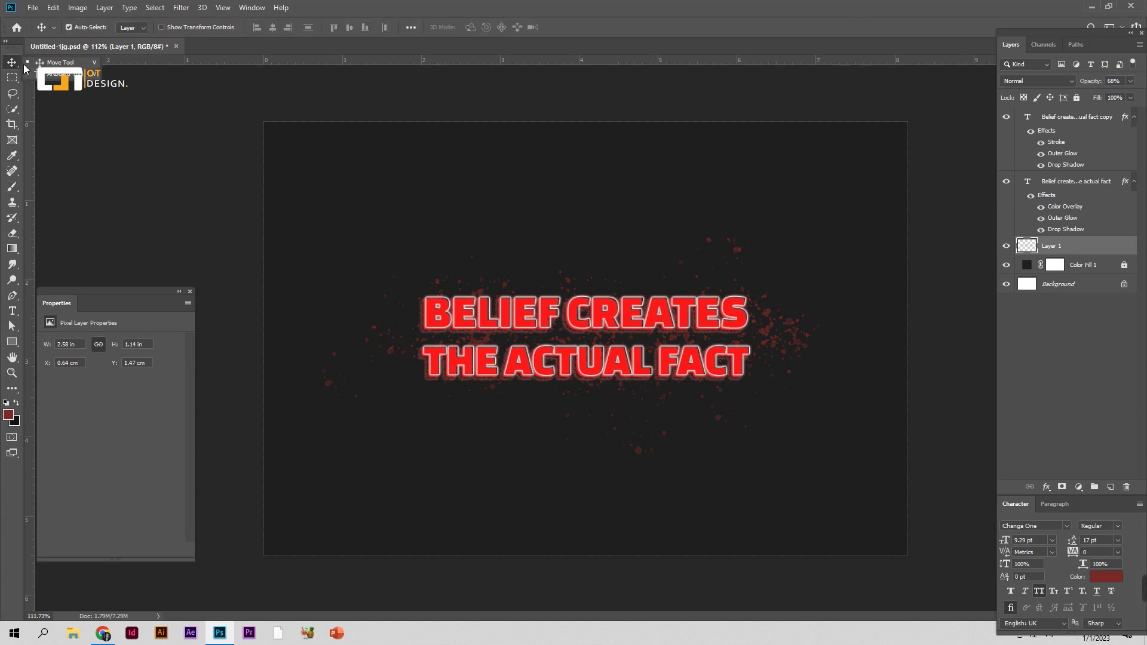